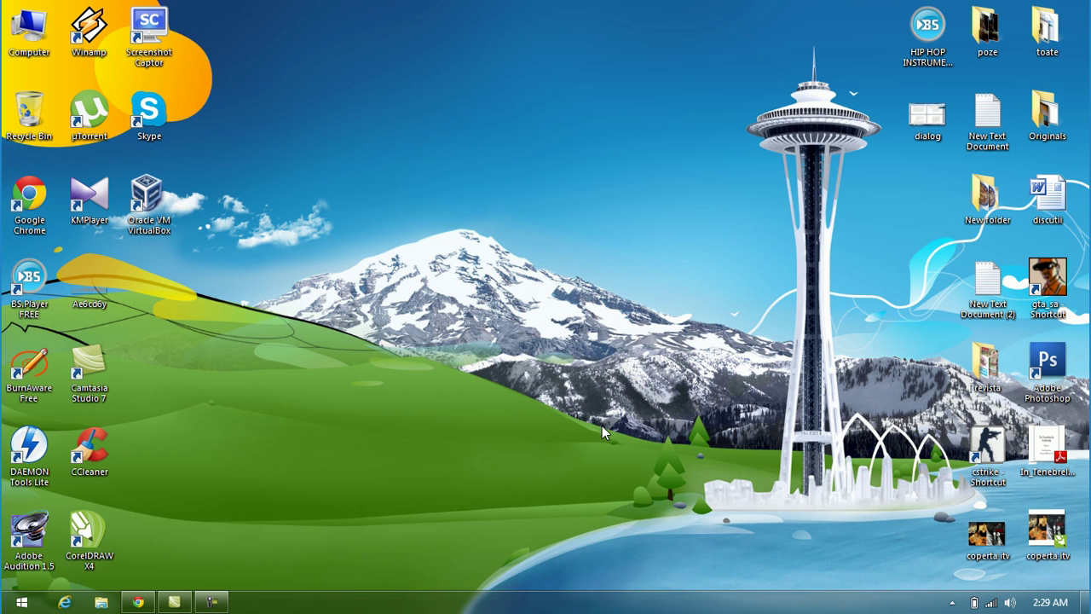
# Step: Launch Chrome and go to e-advertising.co from the address bar
pyautogui.click(138, 602)
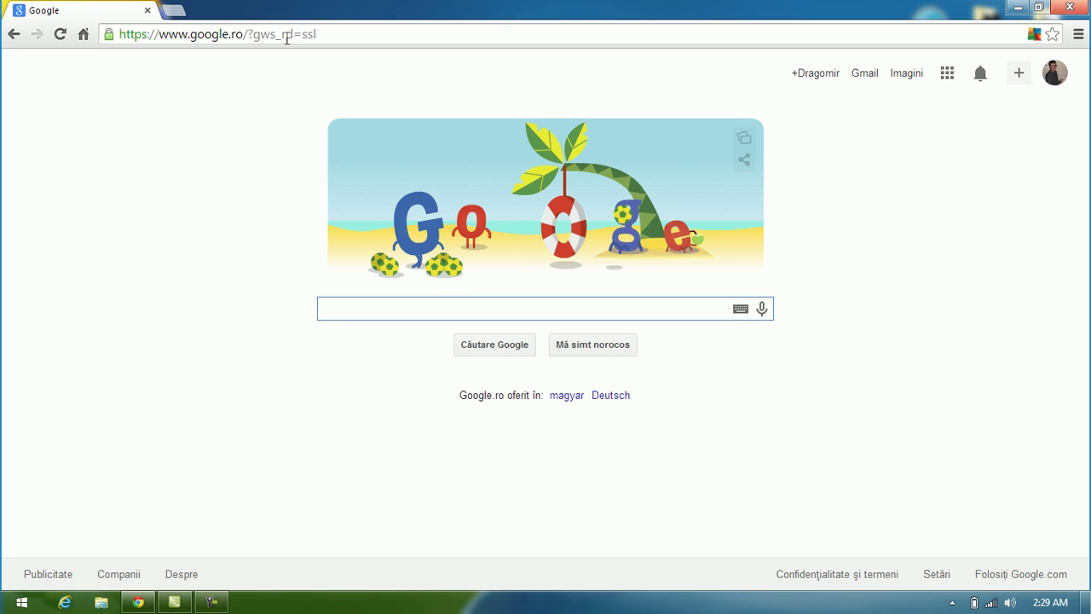
pyautogui.click(288, 36)
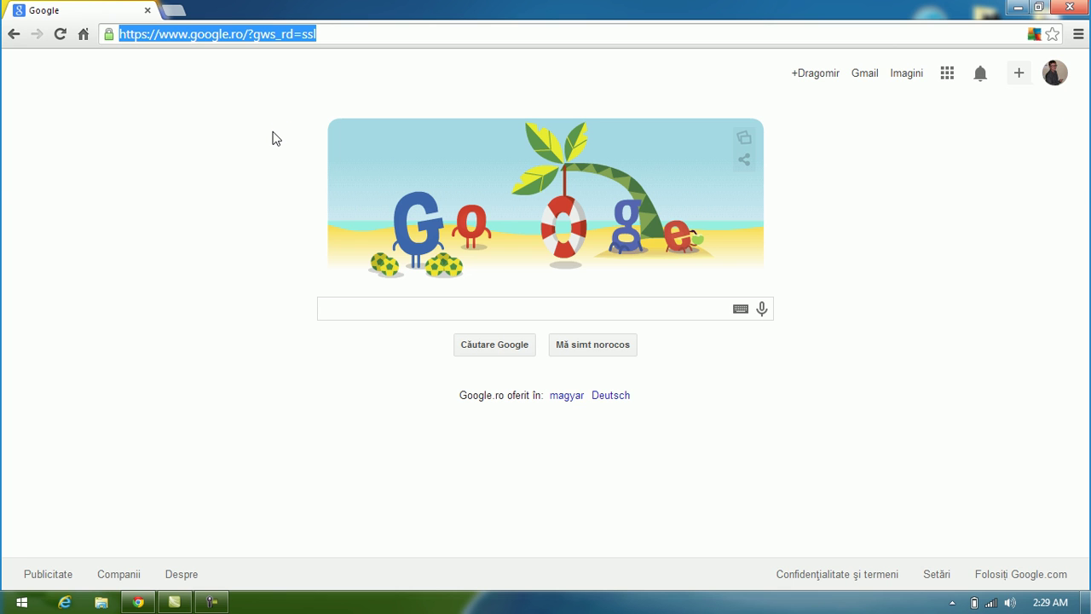
pyautogui.write('e-a')
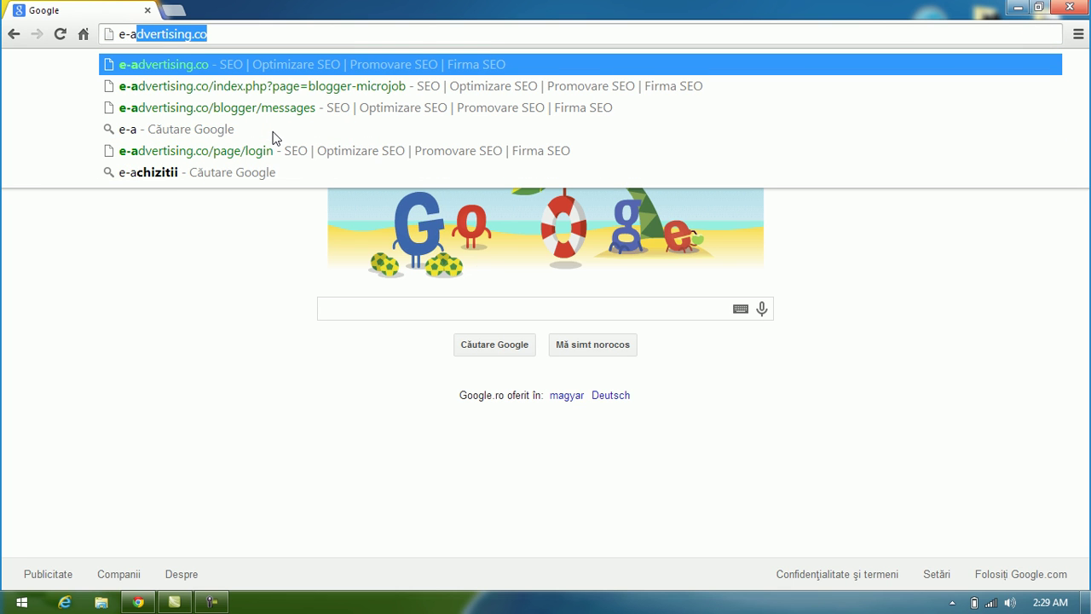
pyautogui.write('dvertising.co')
pyautogui.press('Return')
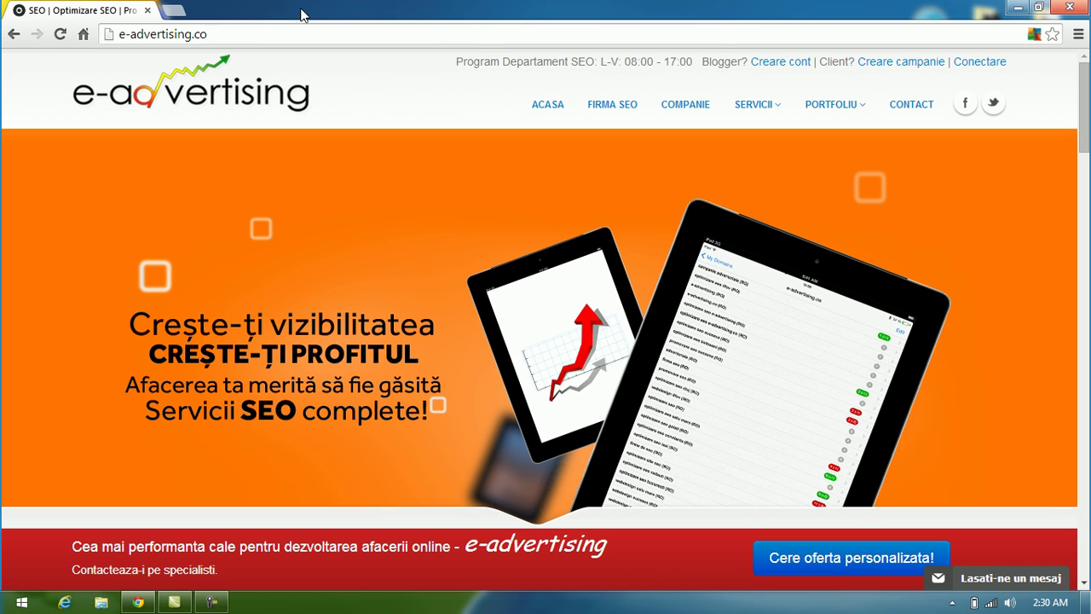
# Step: Open a new browser tab once the e-advertising.co home page has loaded
pyautogui.click(185, 12)
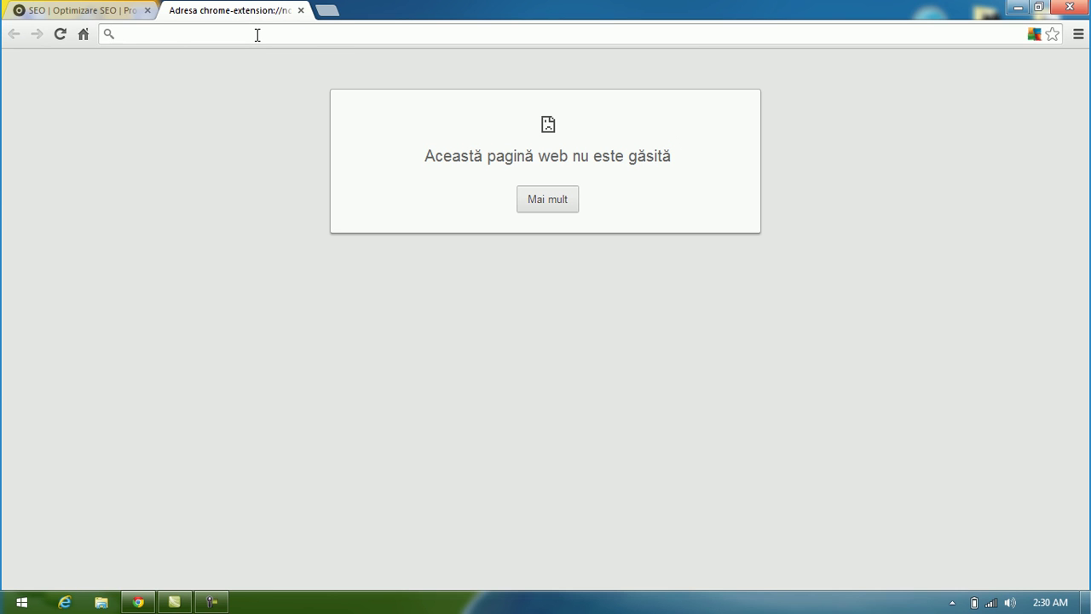
# Step: Go to google.ro and search for 'pr checker'
pyautogui.write('google.ro')
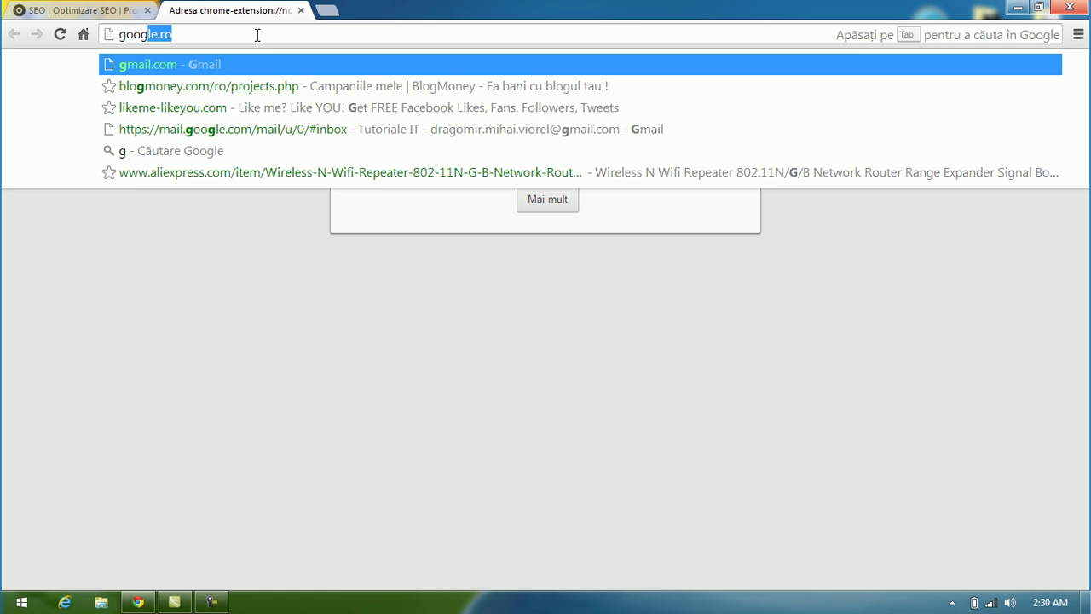
pyautogui.press('Return')
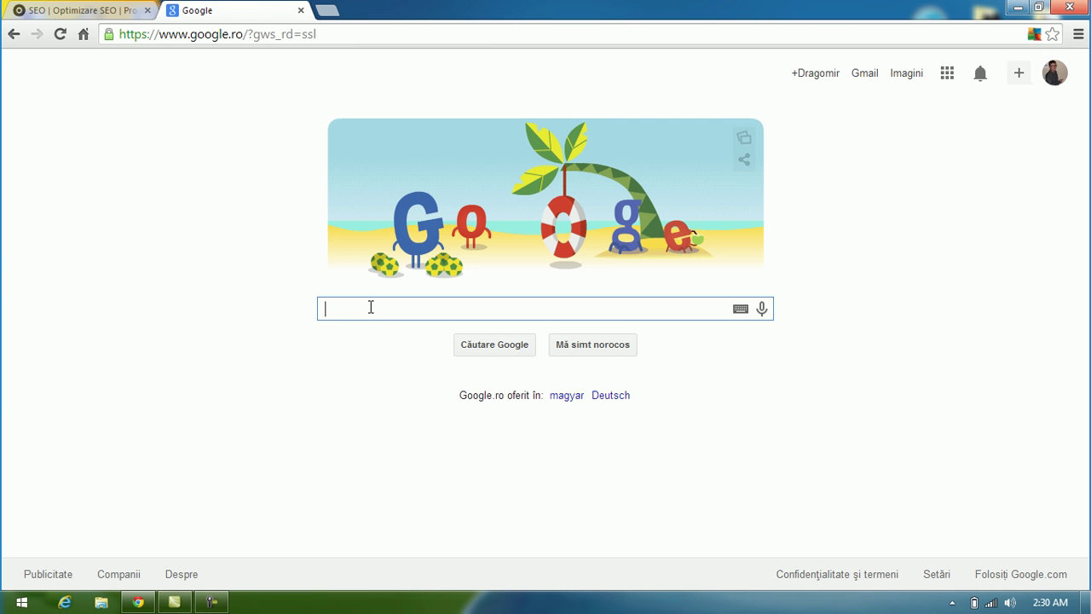
pyautogui.write('pr')
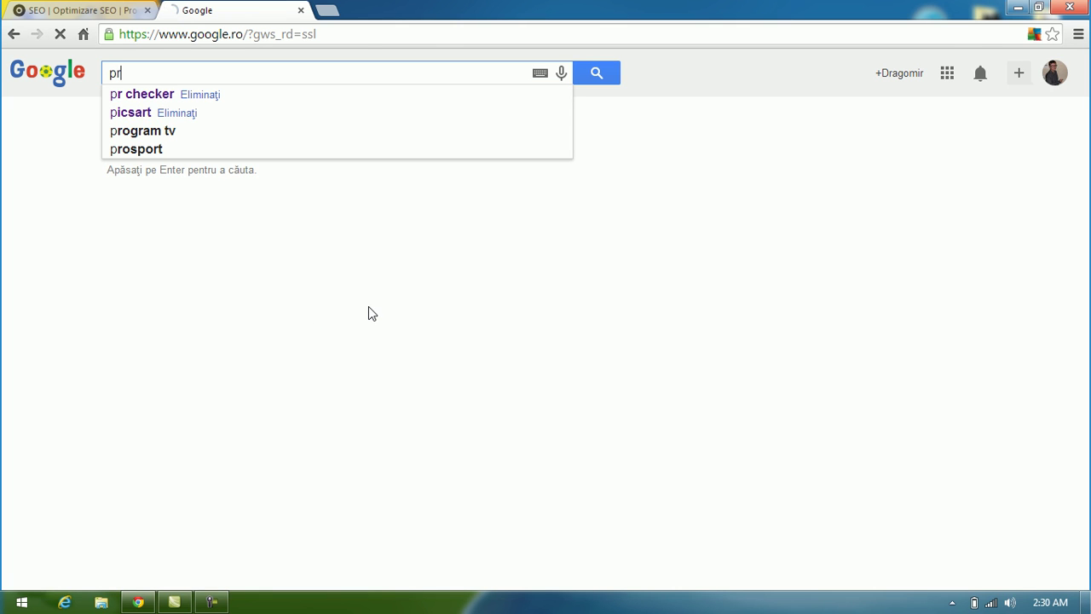
pyautogui.write(' che')
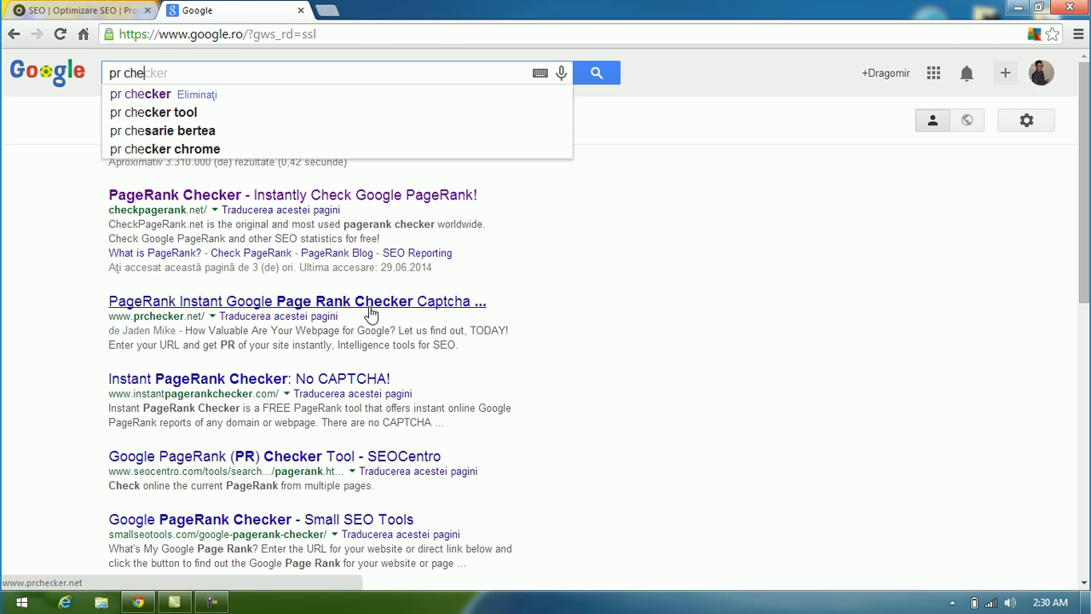
pyautogui.write('cker')
pyautogui.press('Return')
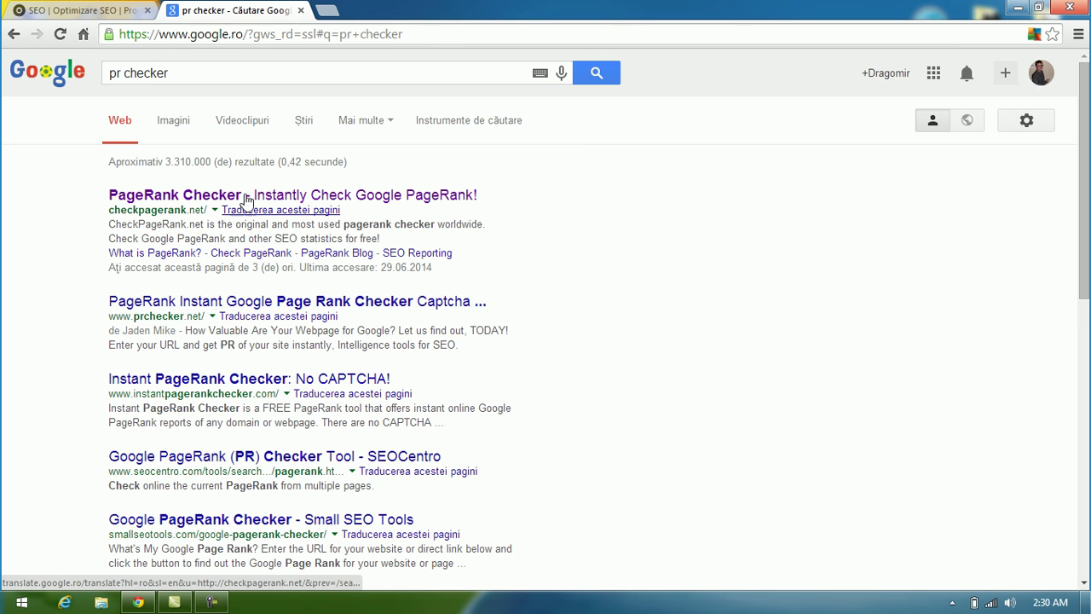
# Step: On CheckPageRank.net, check viziunidinviata.info's PageRank using captcha answer 37jb
pyautogui.click(397, 197)
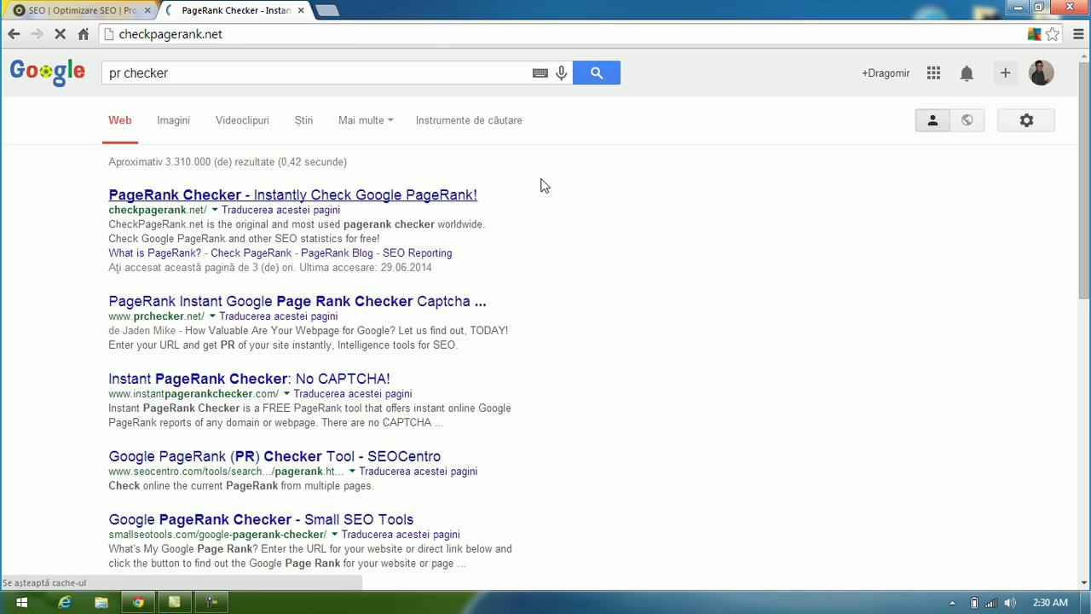
pyautogui.scroll(-4, 682, 302)
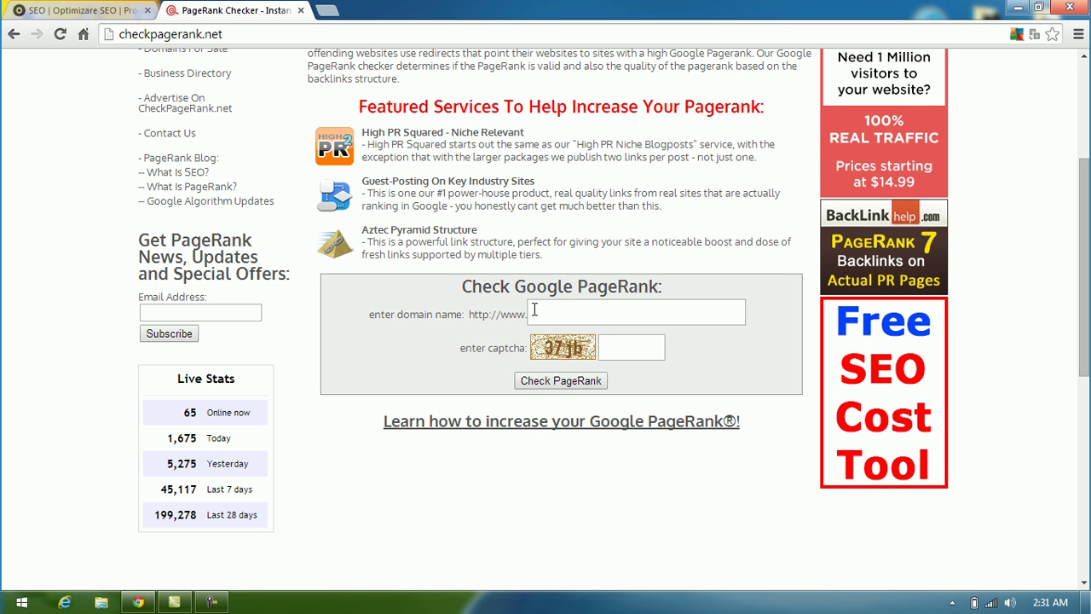
pyautogui.click(539, 310)
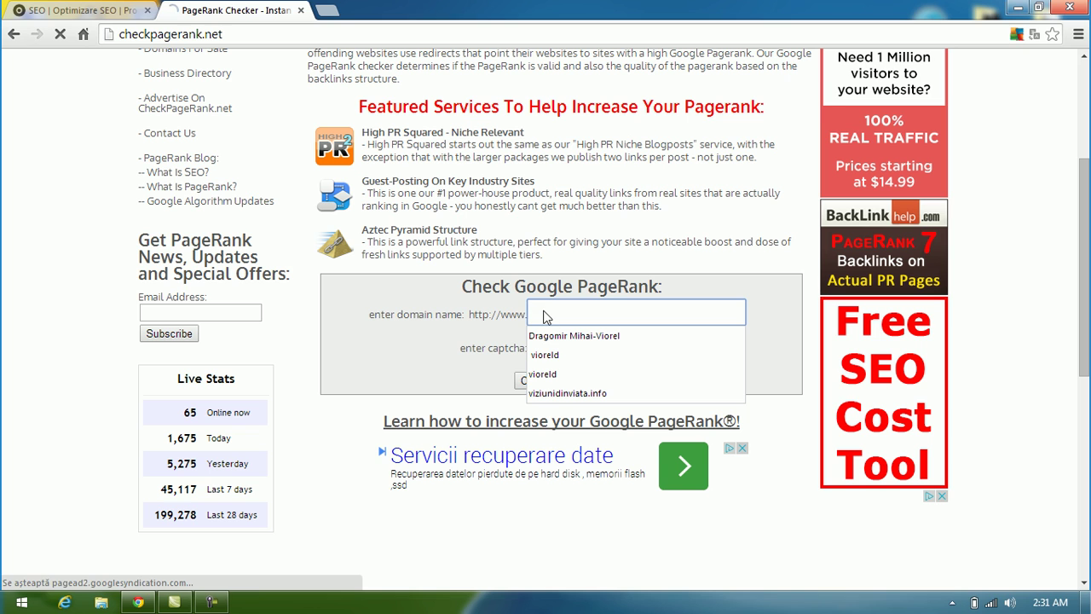
pyautogui.write('vi')
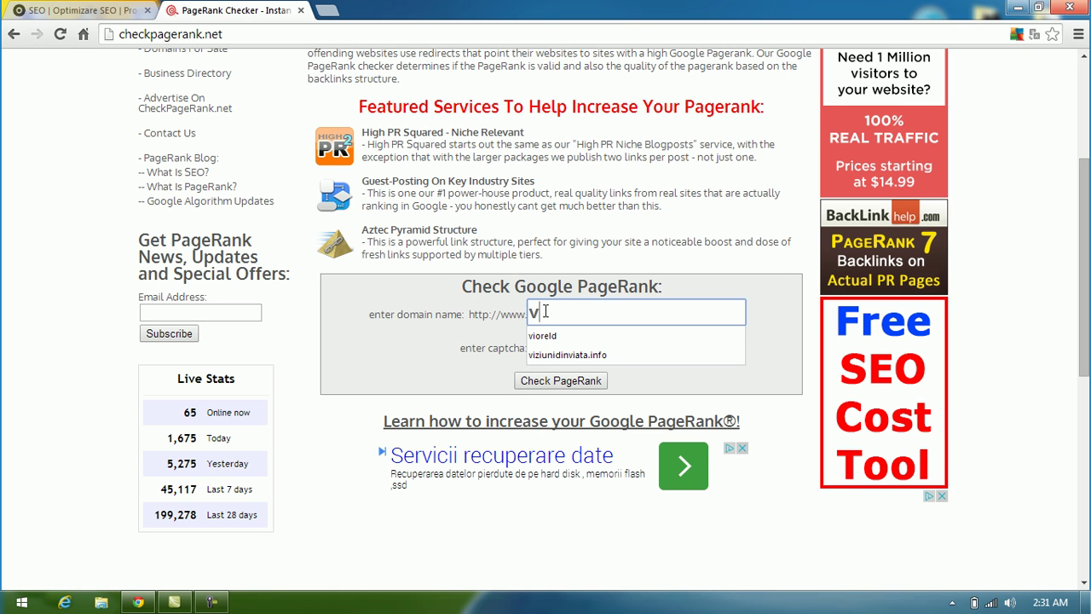
pyautogui.write('ziun')
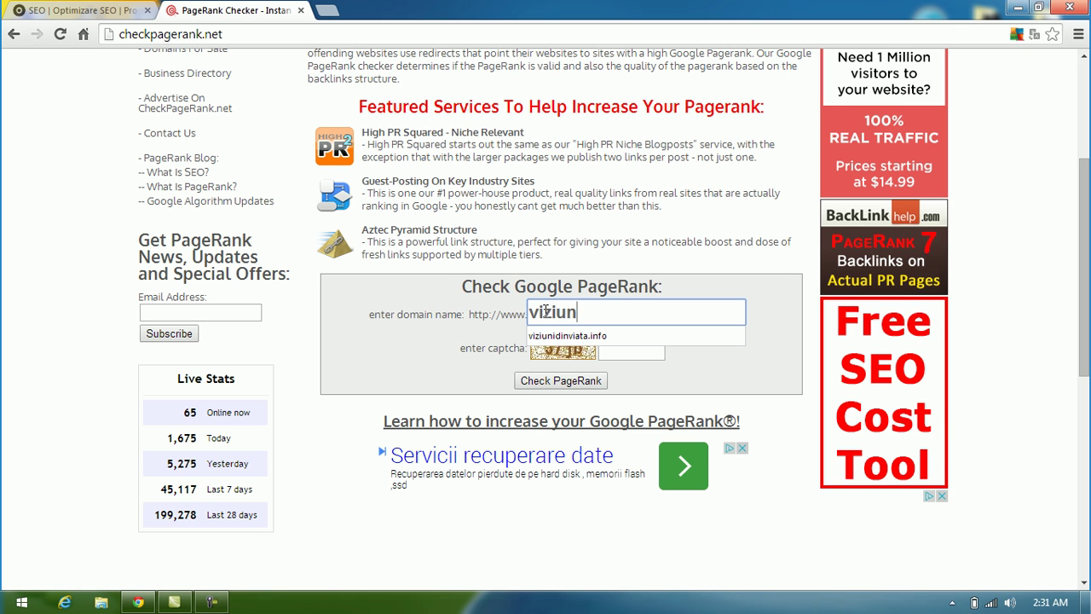
pyautogui.write('idin')
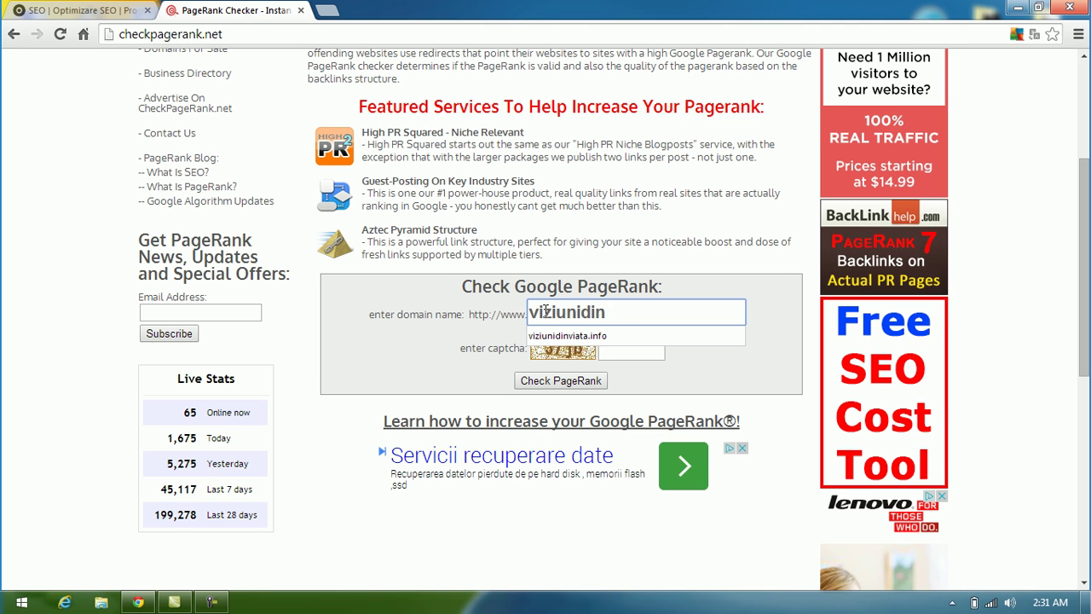
pyautogui.write('viata')
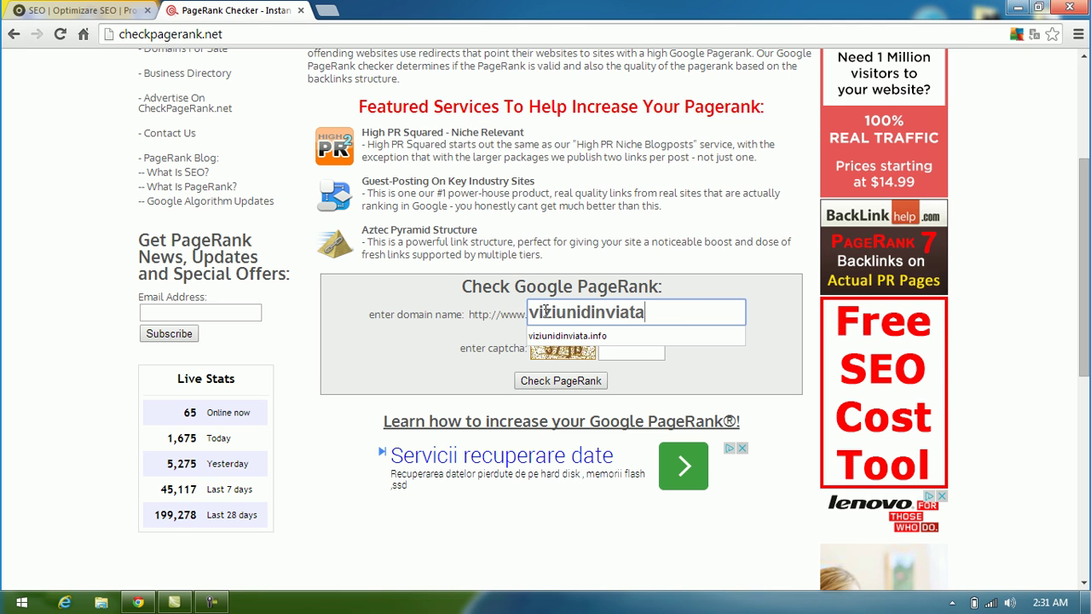
pyautogui.write('.info')
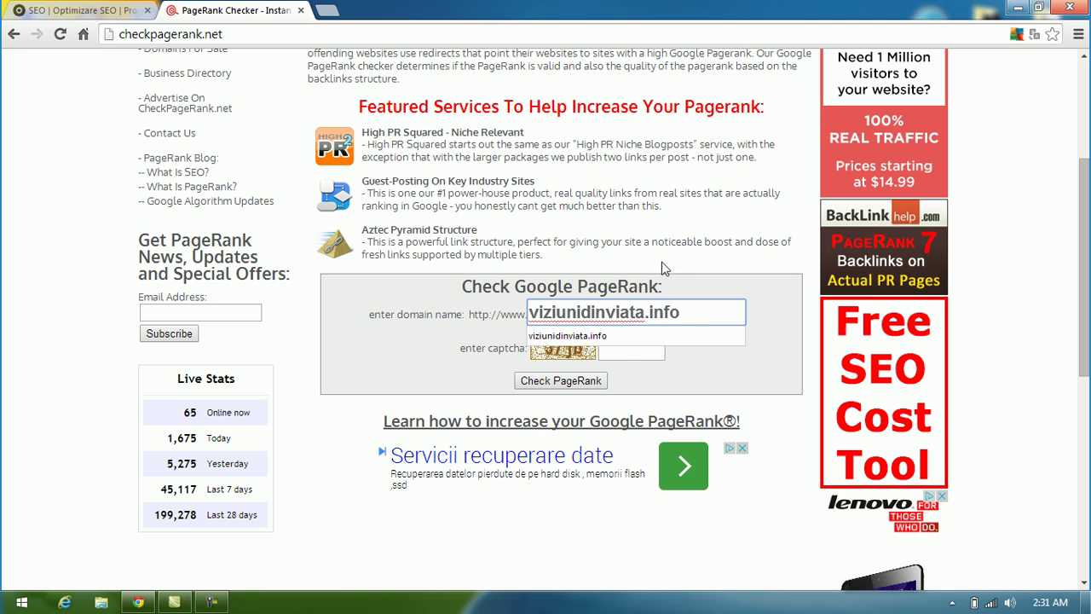
pyautogui.click(621, 332)
pyautogui.click(621, 350)
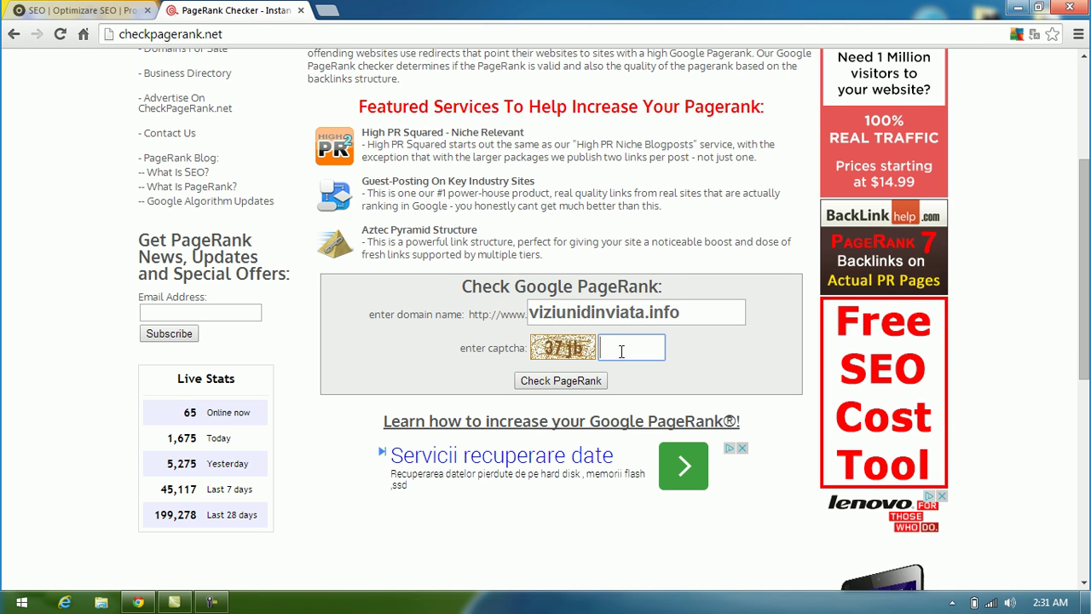
pyautogui.write('37jb')
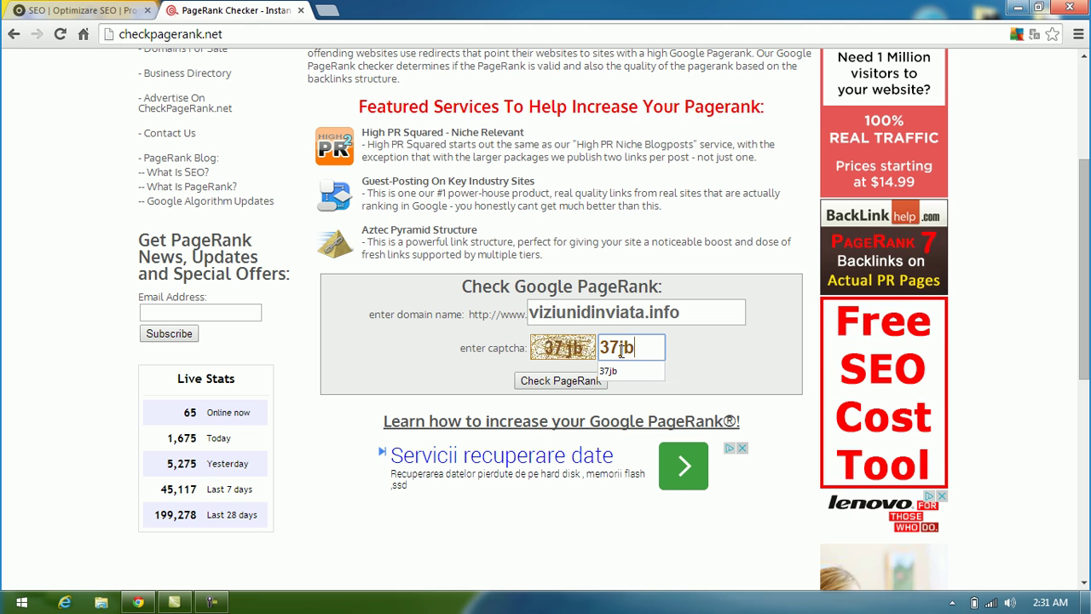
pyautogui.click(546, 381)
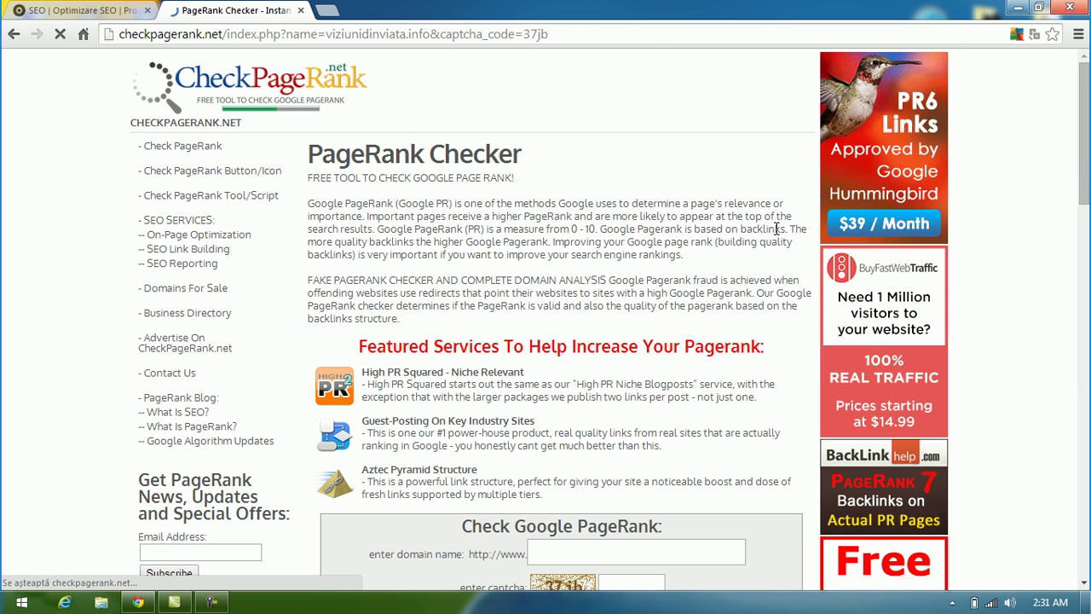
# Step: Review the PageRank 2/10 and backlink results, dismiss the colour-scheme prompt, and return to e-advertising.co
pyautogui.scroll(-3, 781, 196)
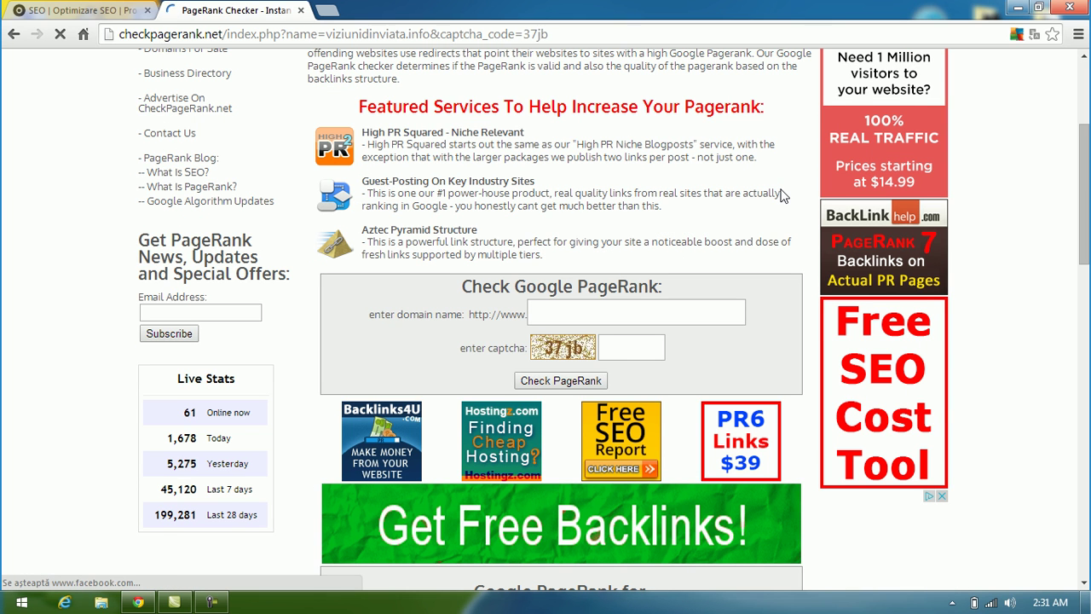
pyautogui.scroll(-4, 782, 191)
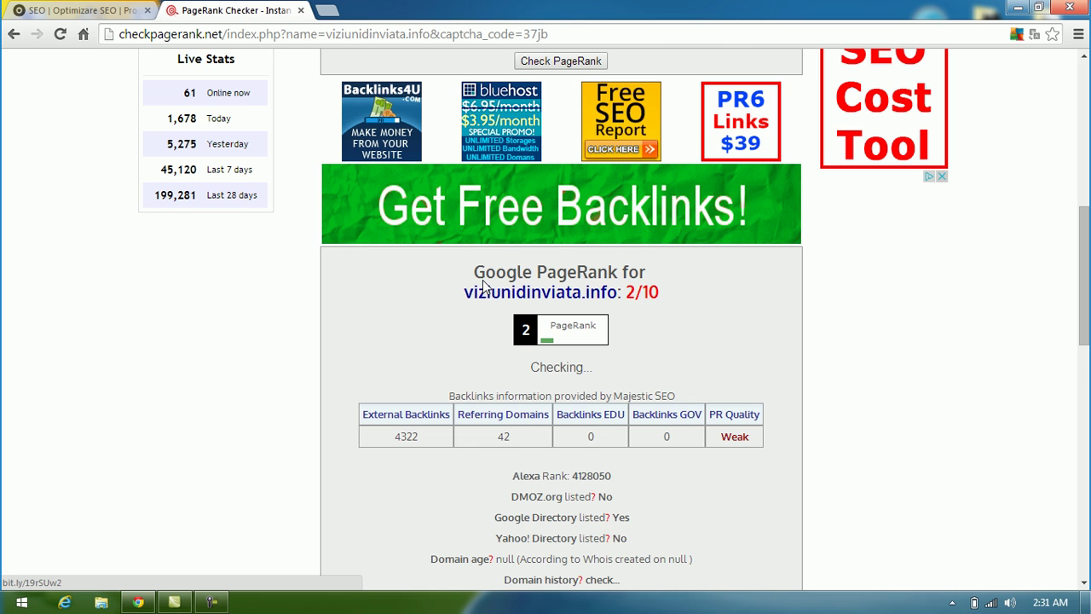
pyautogui.scroll(-1, 538, 299)
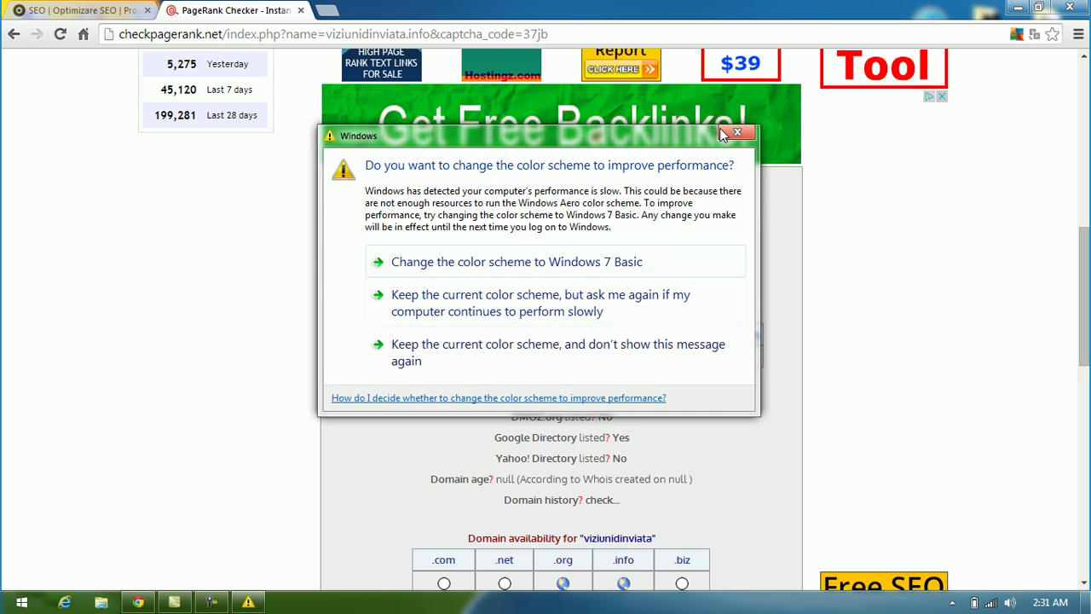
pyautogui.click(737, 132)
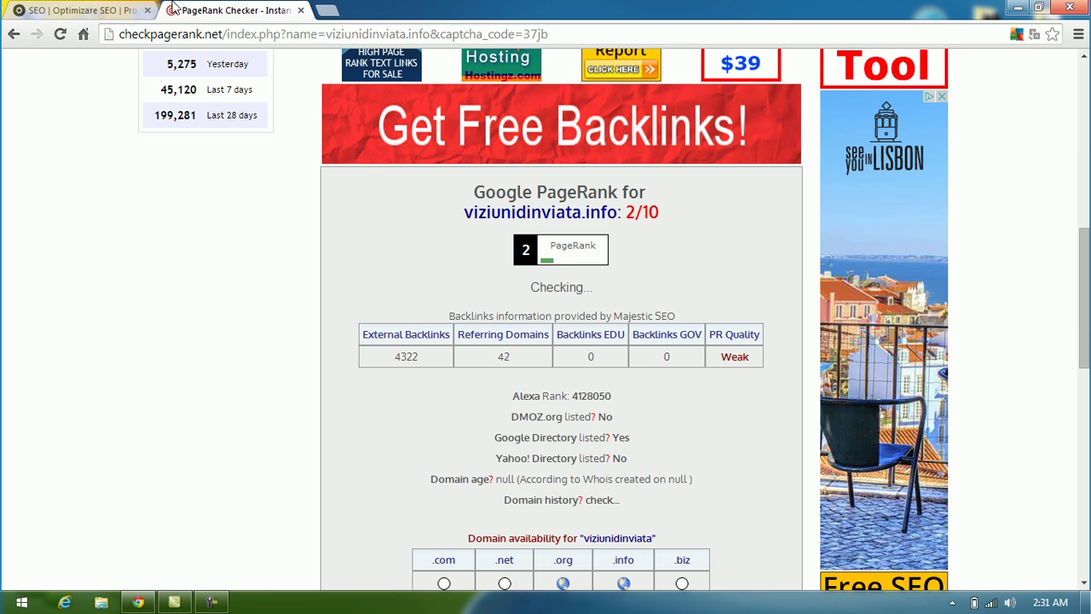
pyautogui.click(158, 10)
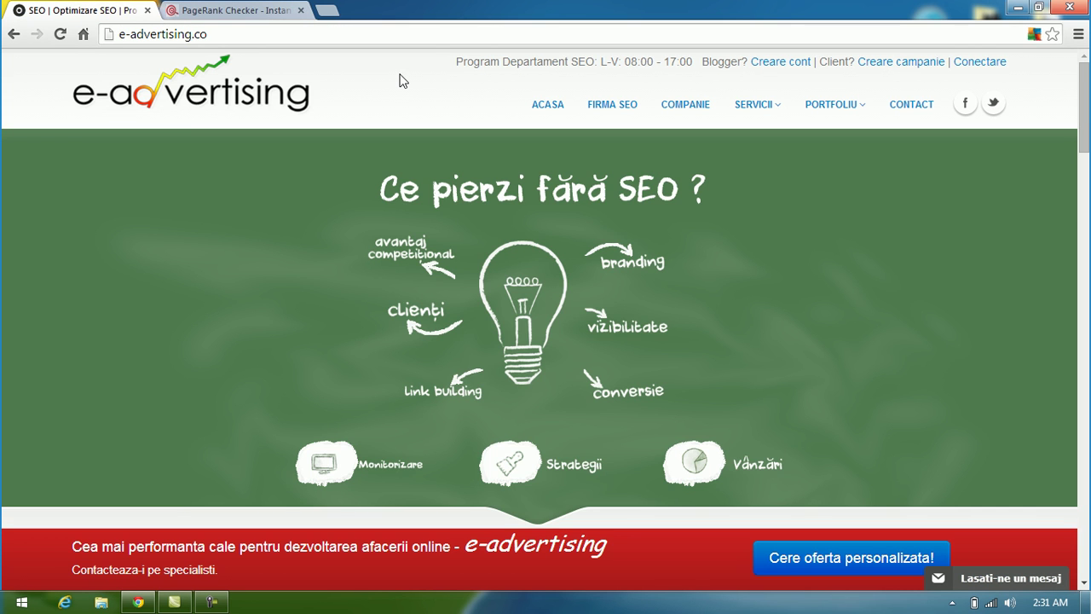
# Step: Close the CheckPageRank.net tab
pyautogui.click(300, 10)
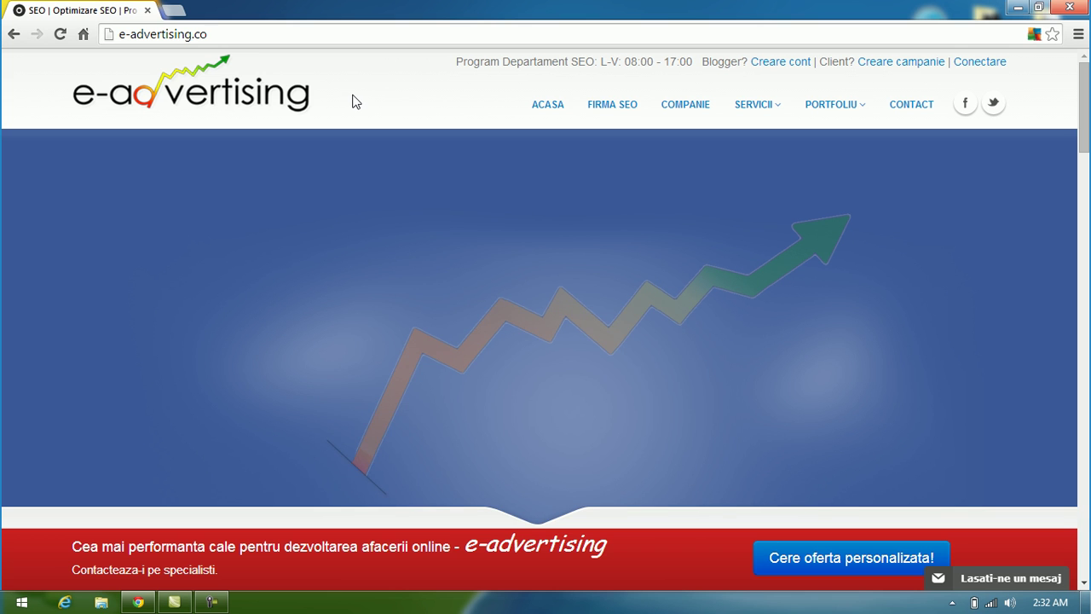
# Step: Open the blogger registration page and enter the account's e-mail address
pyautogui.click(759, 61)
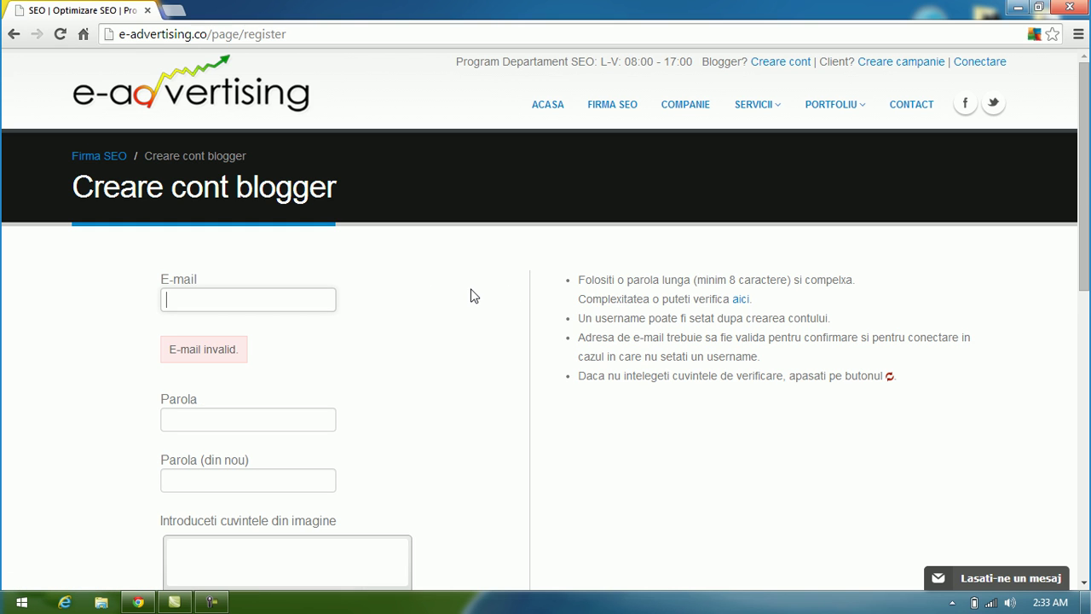
pyautogui.scroll(-1, 474, 296)
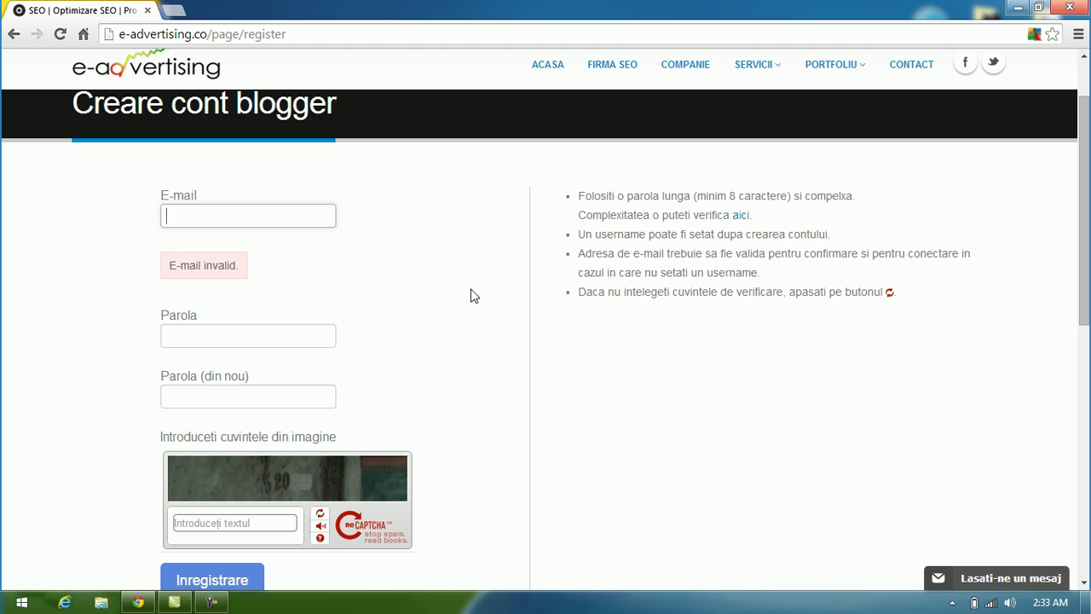
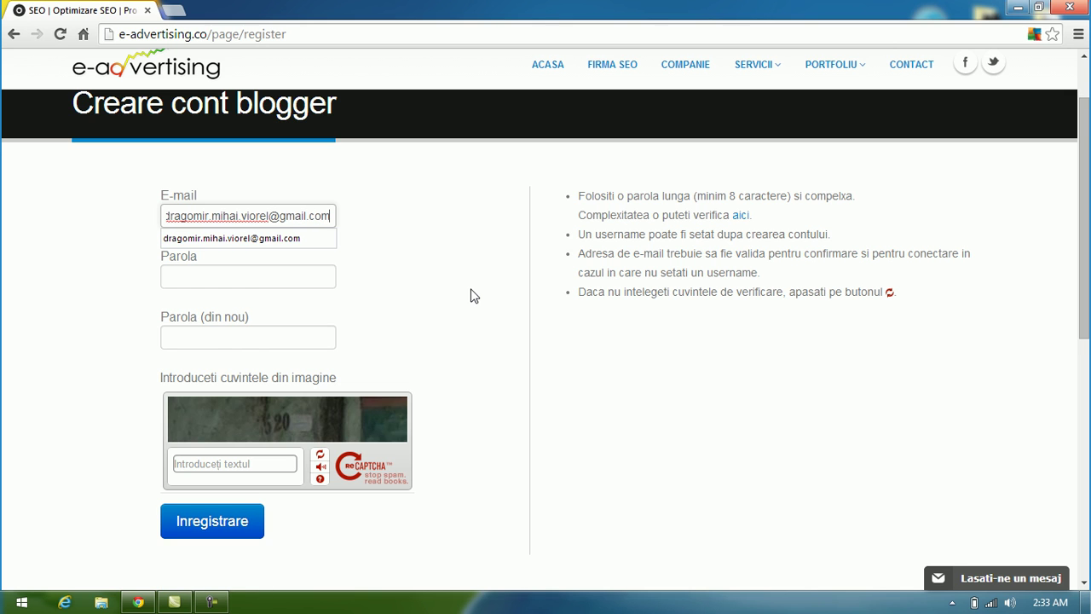
# Step: Enter the password in both password fields and captcha answer 520, then review the form
pyautogui.click(282, 268)
pyautogui.write('******')
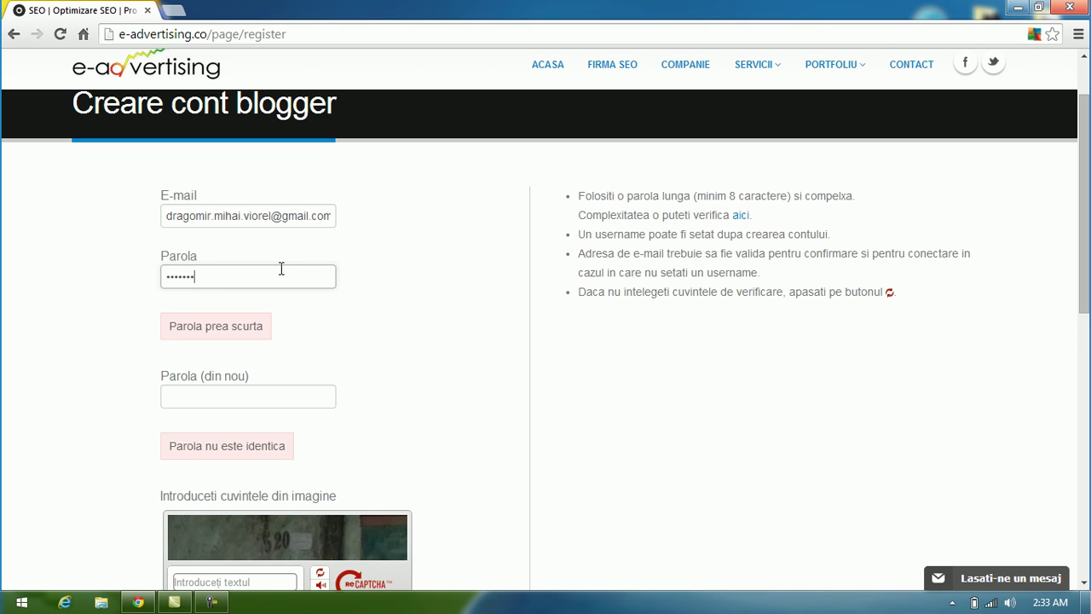
pyautogui.write('***')
pyautogui.click(220, 342)
pyautogui.write('**********')
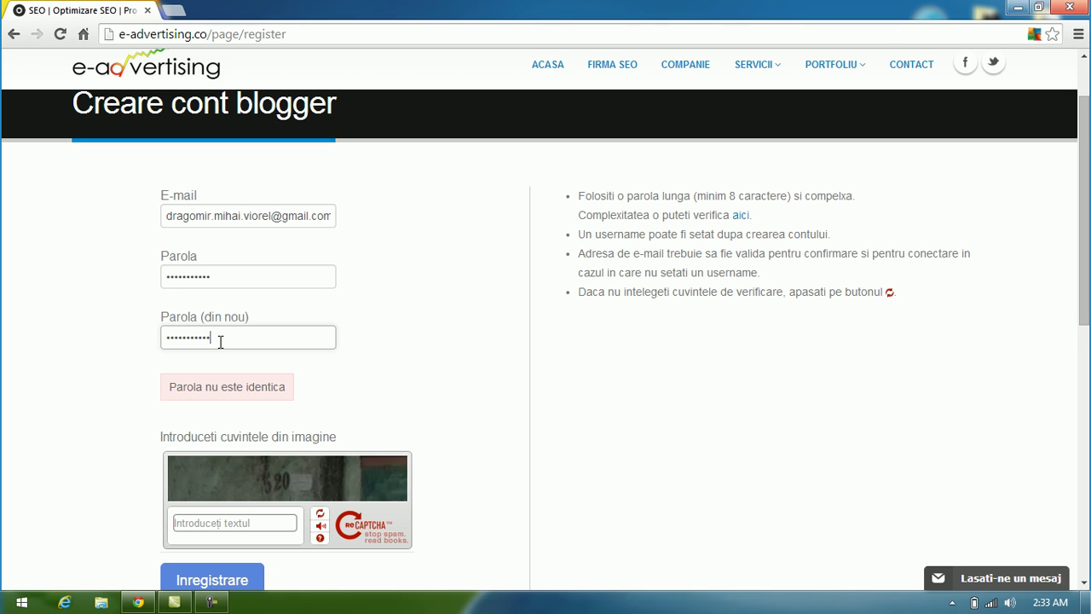
pyautogui.write('*')
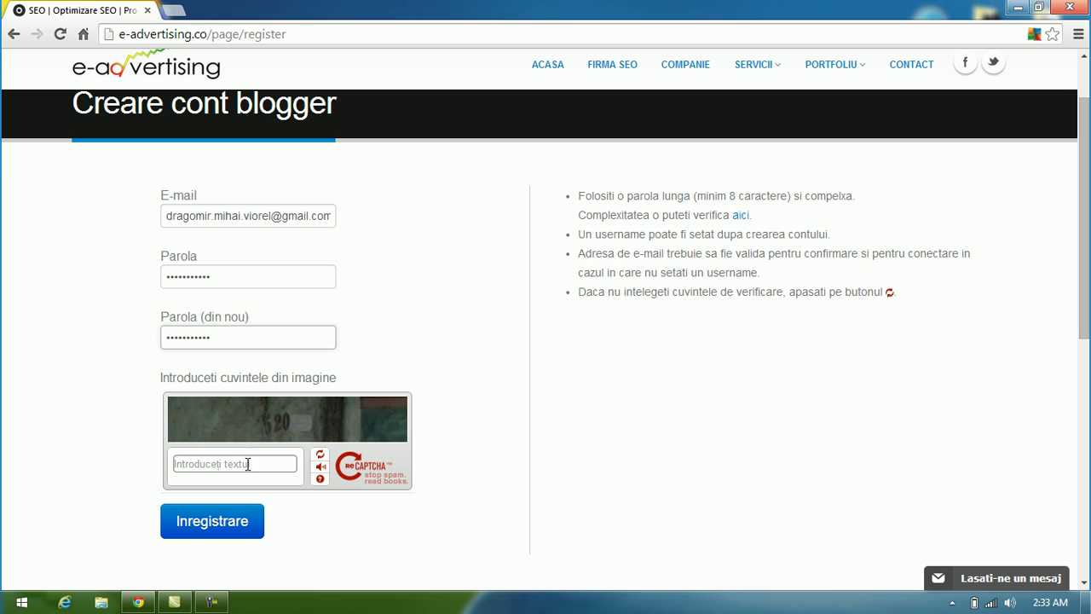
pyautogui.click(247, 464)
pyautogui.write('520')
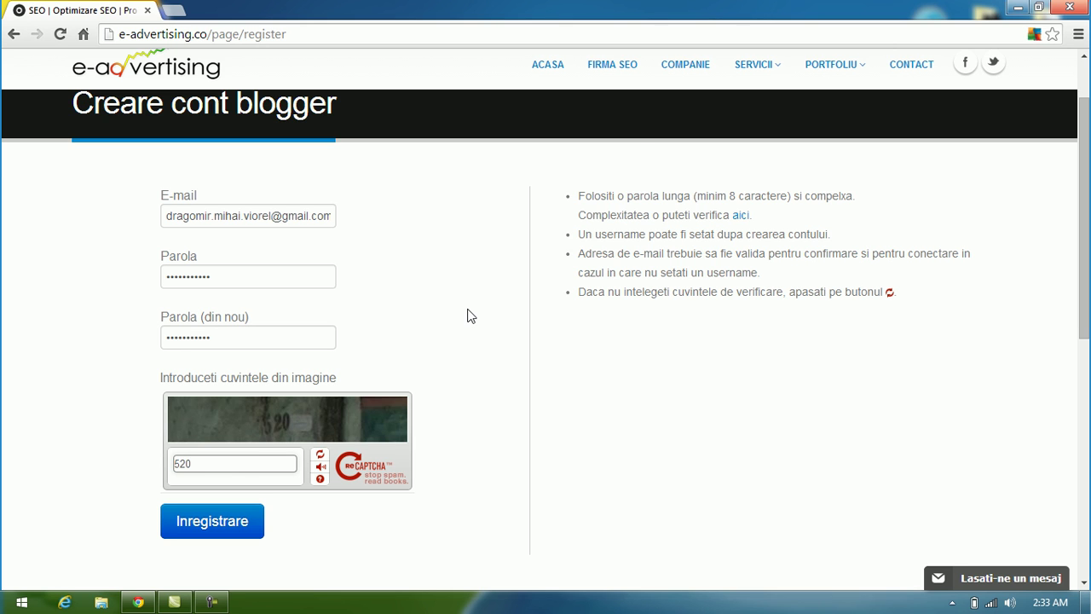
pyautogui.scroll(-1, 469, 314)
pyautogui.scroll(-1, 229, 487)
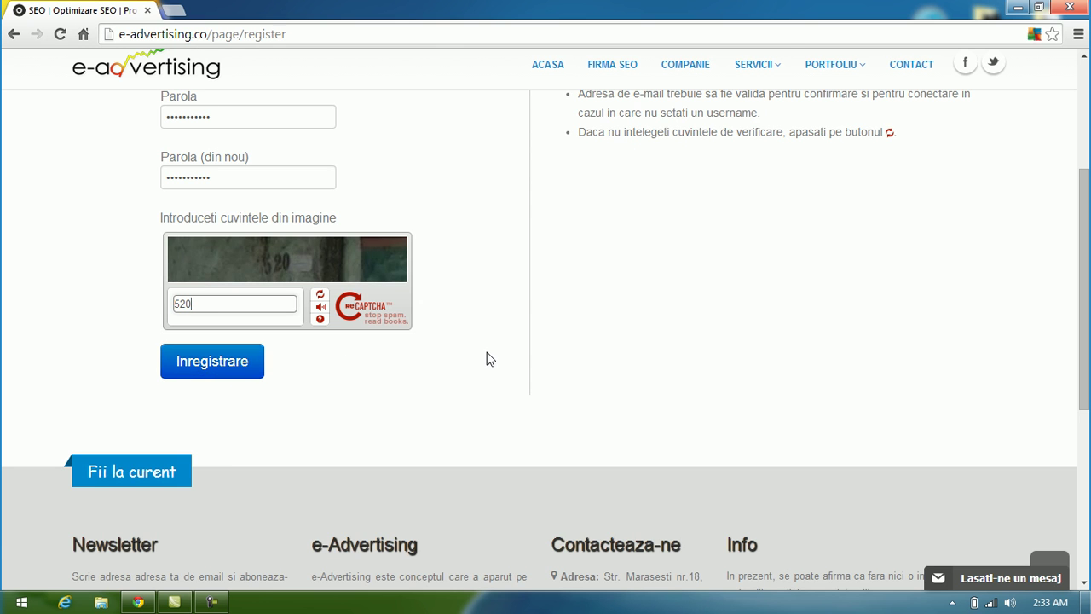
pyautogui.scroll(3, 477, 357)
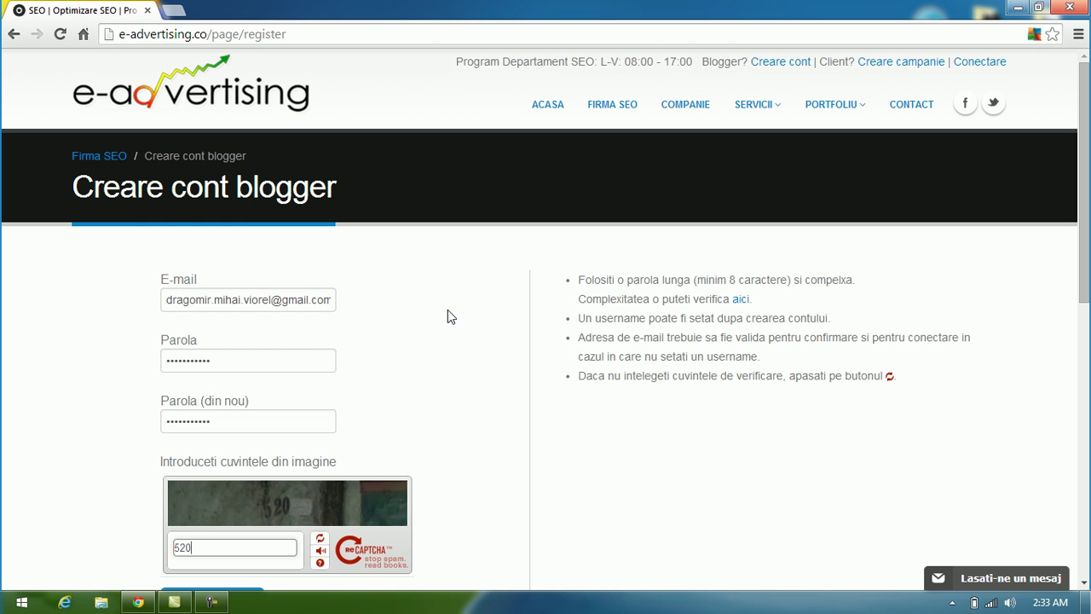
pyautogui.scroll(-3, 450, 315)
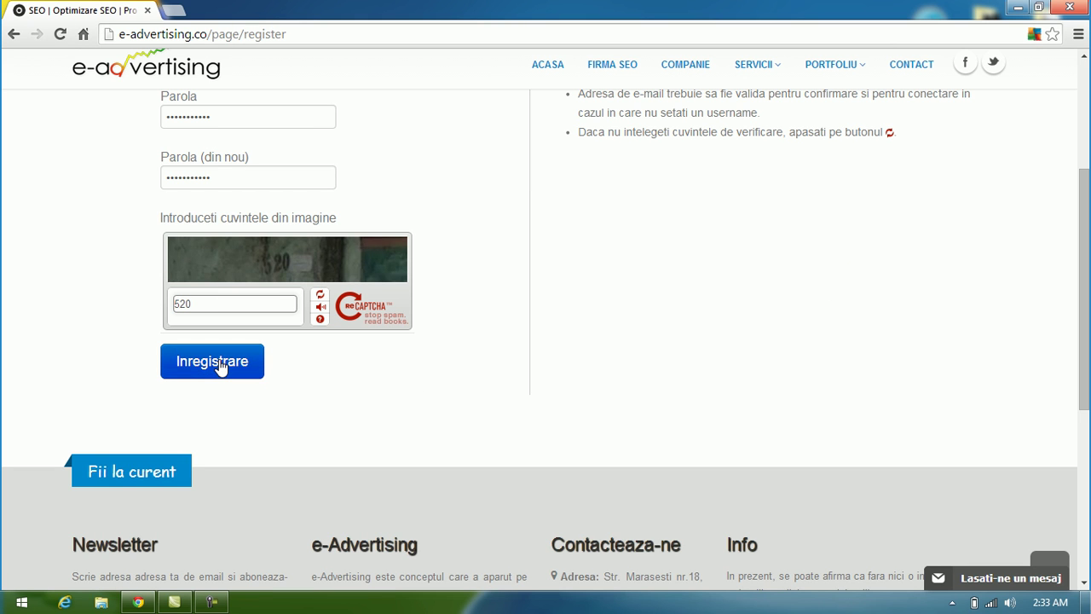
pyautogui.scroll(3, 78, 258)
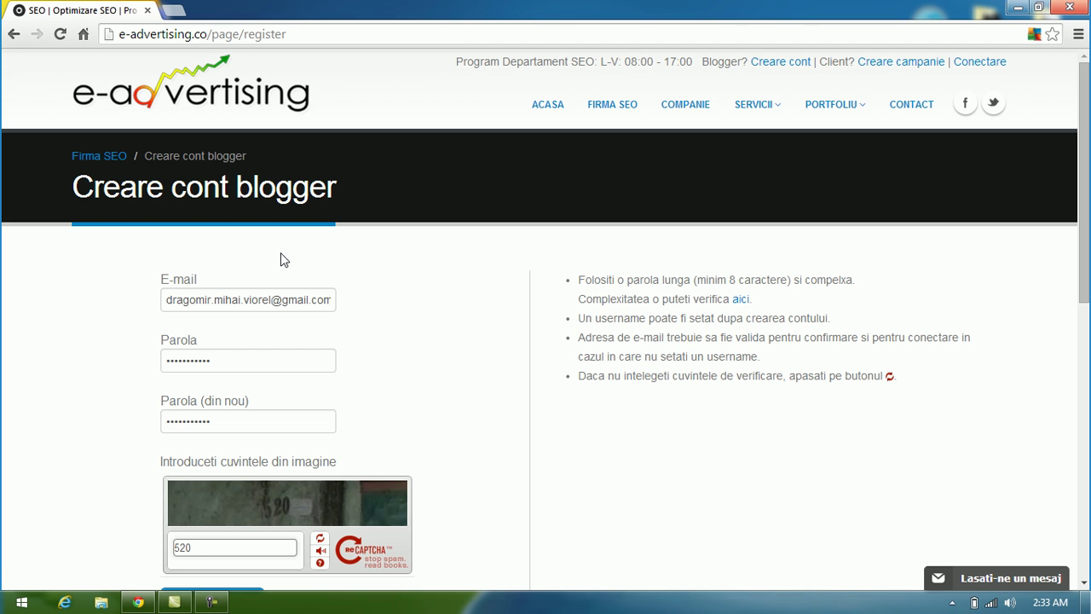
# Step: Log in to the blogger account with 'Tine-ma minte' ticked
pyautogui.click(984, 65)
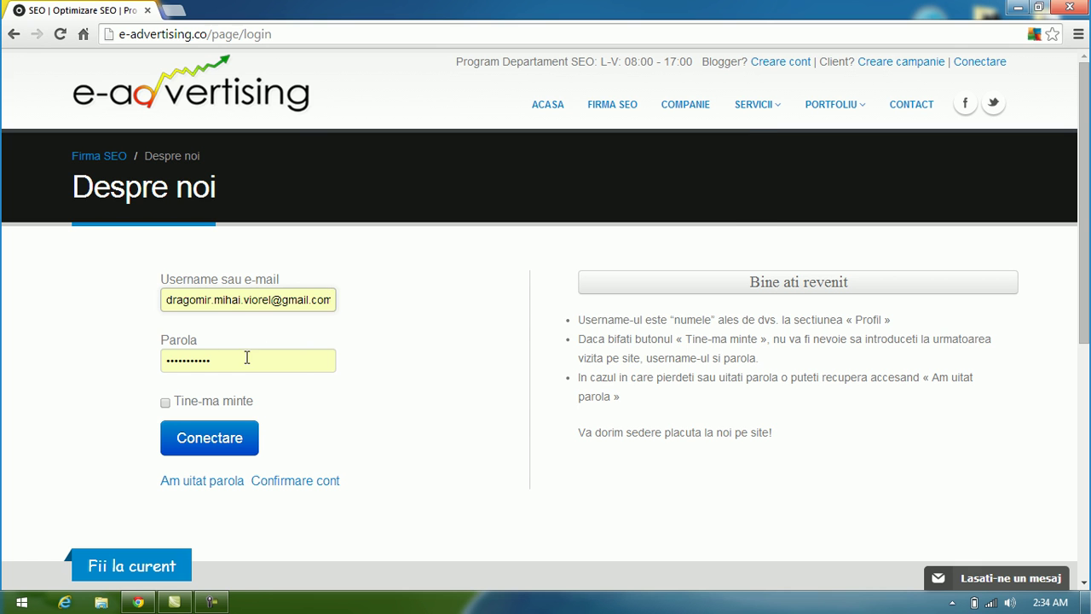
pyautogui.click(165, 402)
pyautogui.click(209, 439)
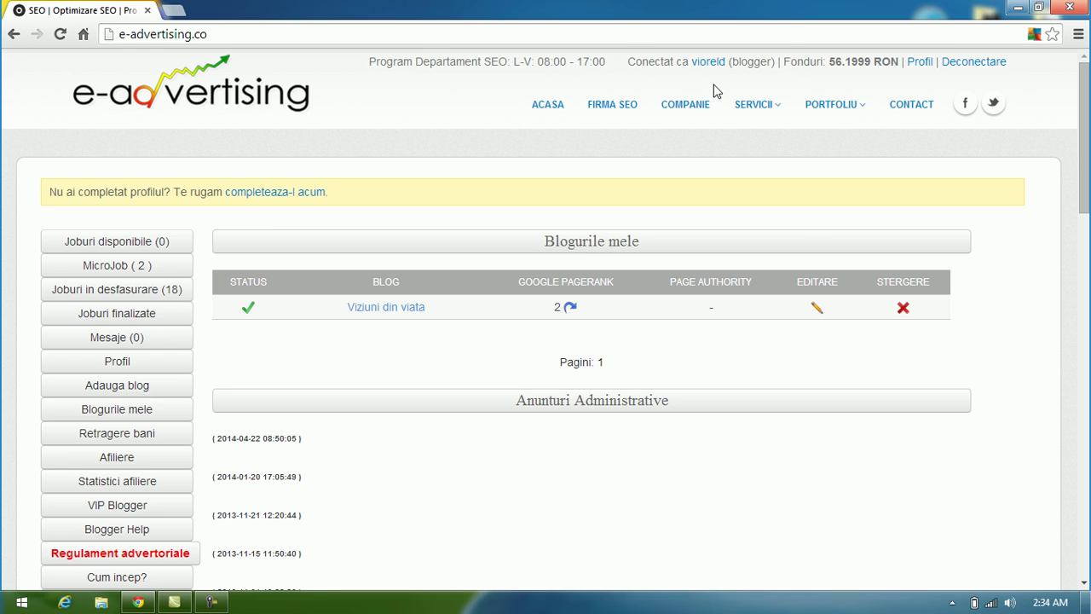
pyautogui.moveTo(785, 63); pyautogui.dragTo(817, 64)
pyautogui.click(900, 64)
pyautogui.click(816, 64)
pyautogui.moveTo(830, 62); pyautogui.dragTo(860, 63)
pyautogui.click(855, 62)
pyautogui.scroll(-2, 18, 238)
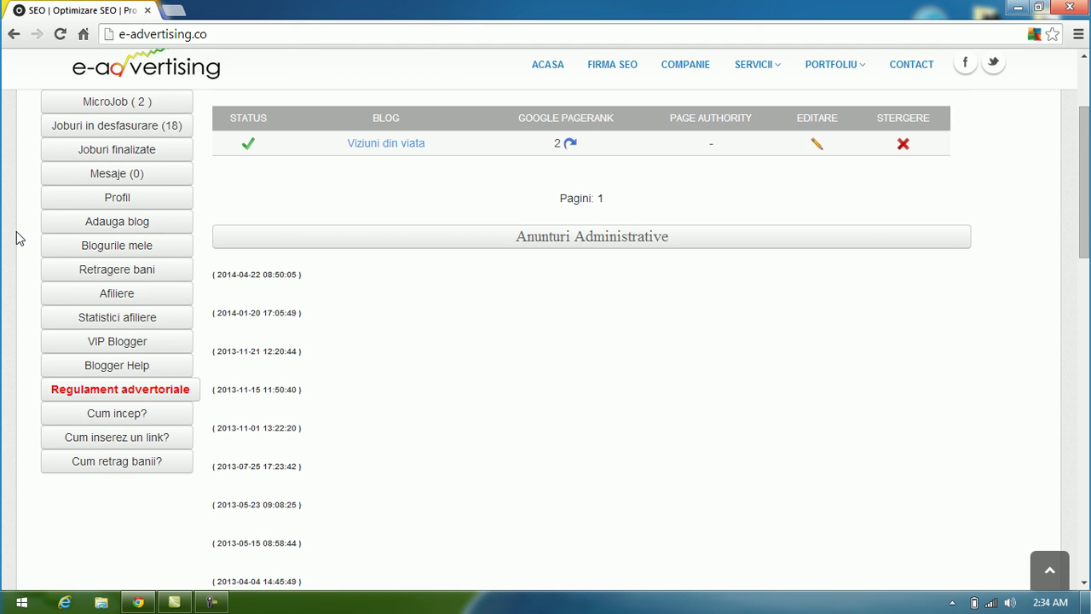
pyautogui.scroll(1, 19, 238)
pyautogui.scroll(1, 18, 238)
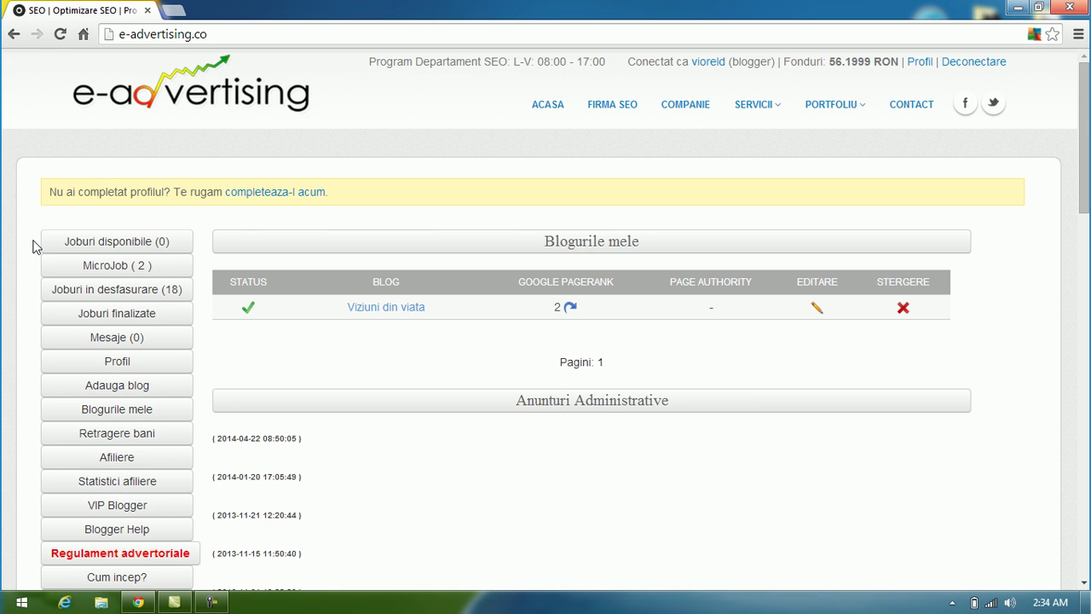
# Step: Check 'Joburi disponibile (0)', return to the dashboard, and open the 'MicroJob (2)' list
pyautogui.click(166, 243)
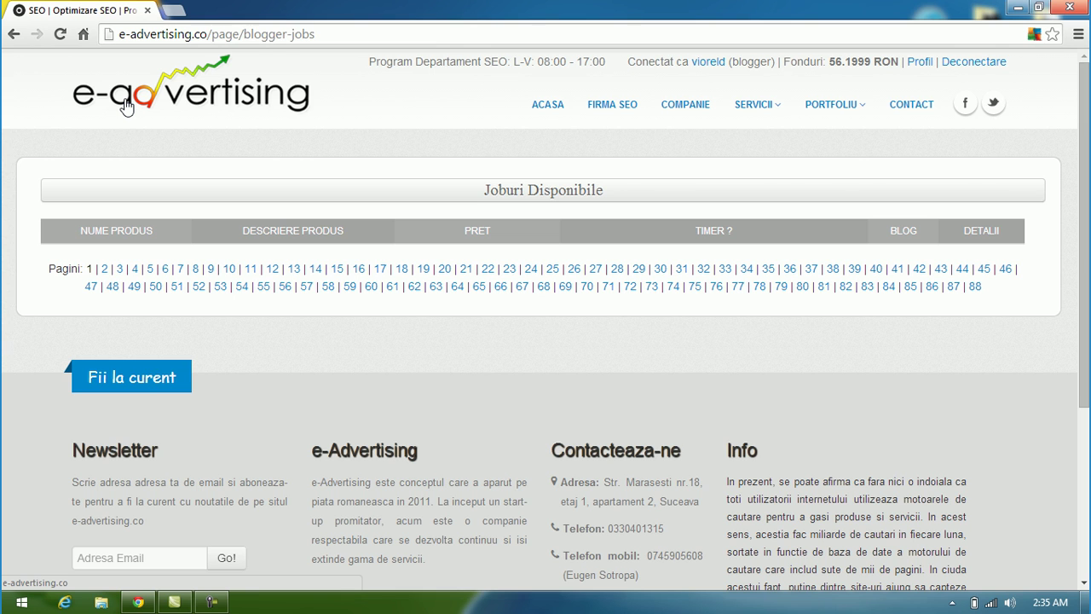
pyautogui.click(254, 111)
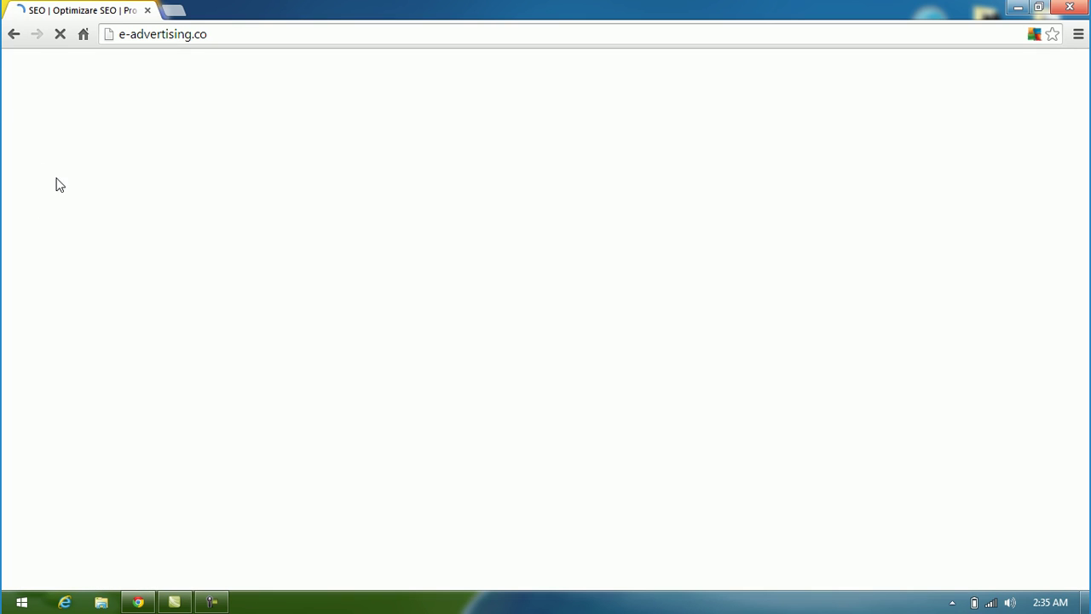
pyautogui.click(118, 269)
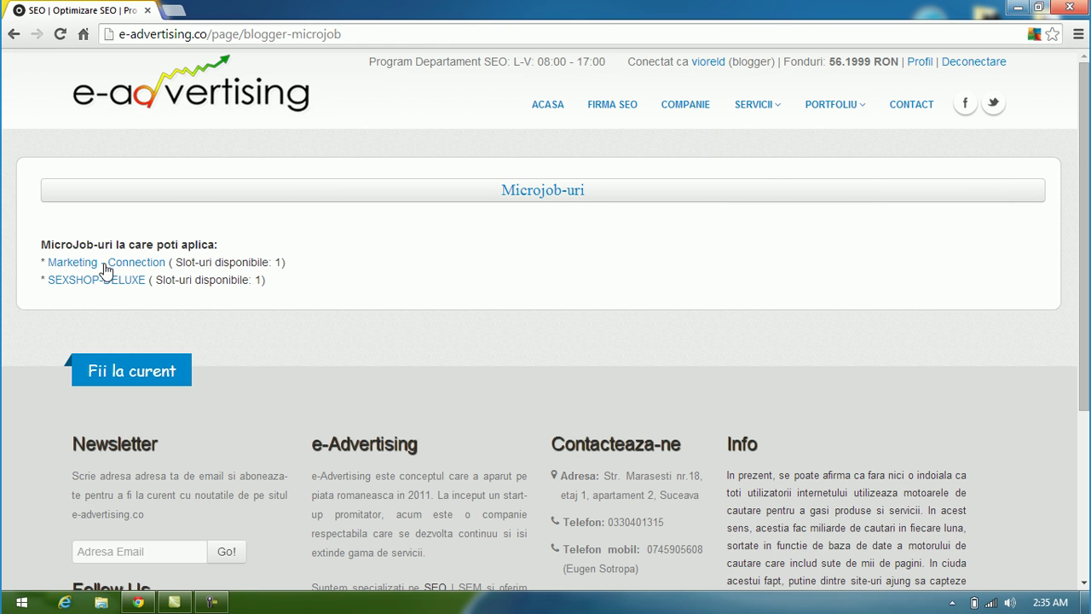
# Step: Open the Marketing - Connection microjob and copy its article URL from the description
pyautogui.click(105, 271)
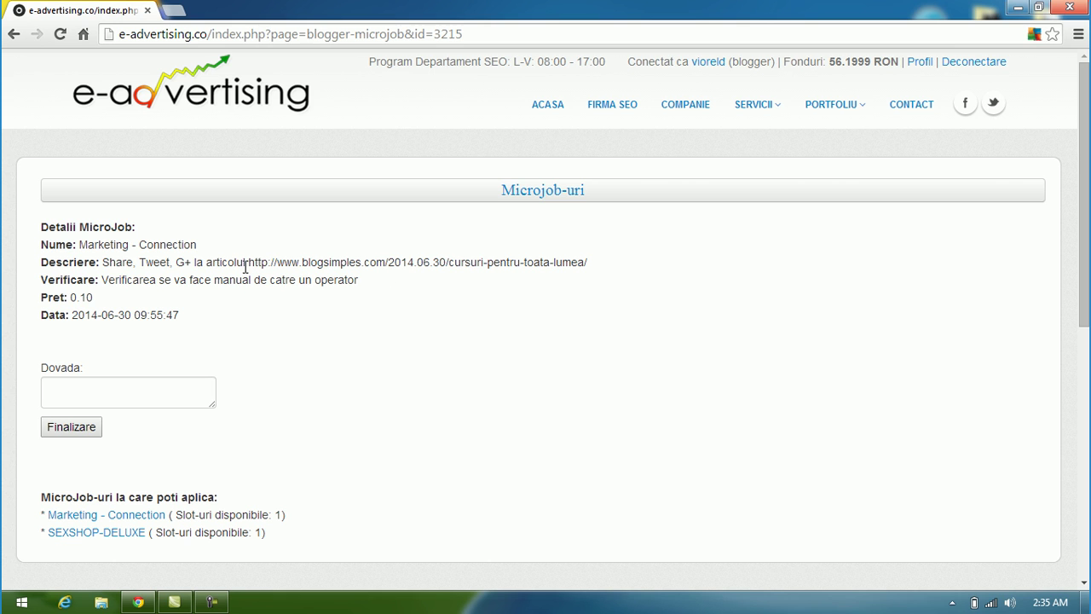
pyautogui.moveTo(246, 264); pyautogui.dragTo(594, 258)
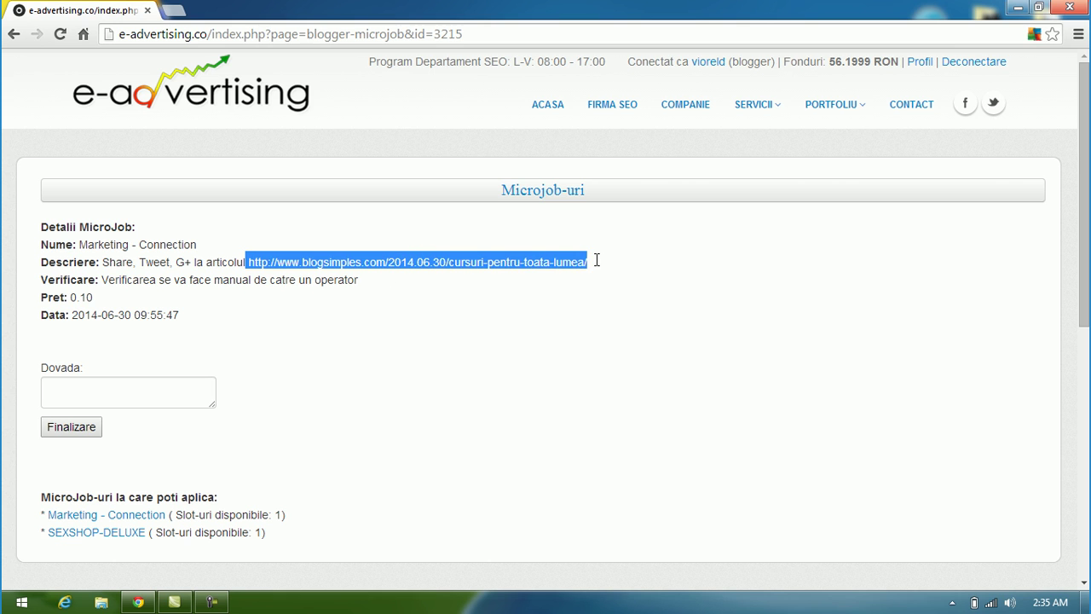
pyautogui.rightClick(474, 262)
pyautogui.click(500, 271)
pyautogui.click(387, 283)
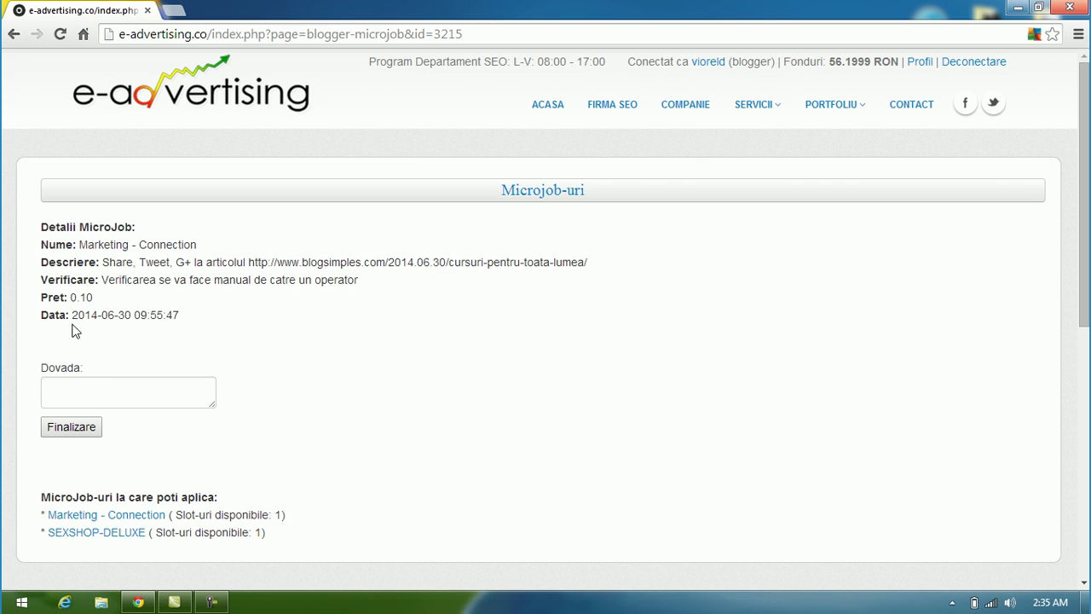
# Step: Select the Dovada proof box, then submit the microjob with Finalizare
pyautogui.click(151, 386)
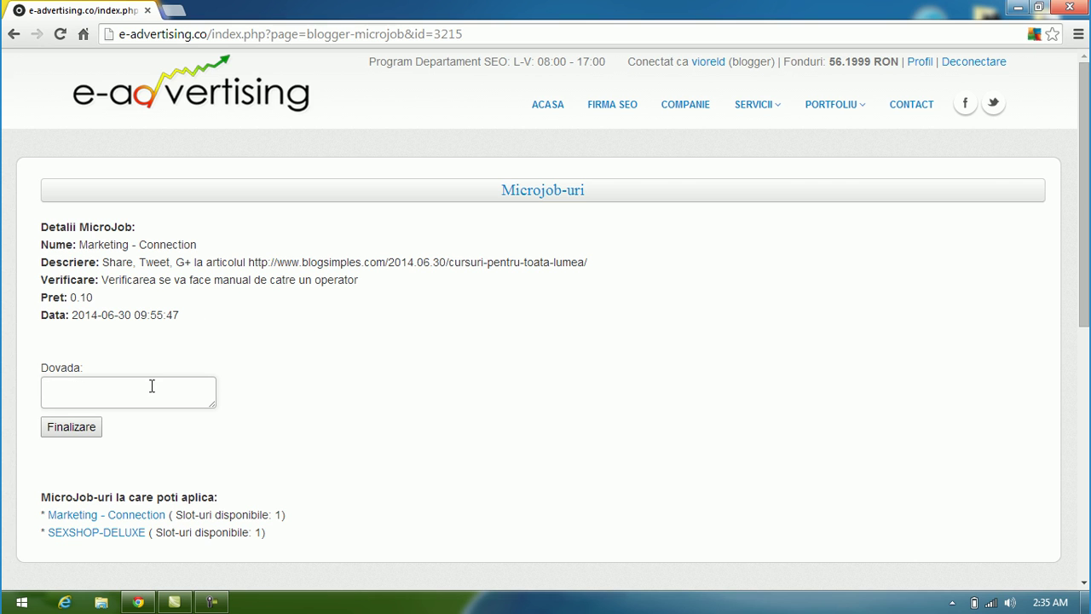
pyautogui.moveTo(41, 298); pyautogui.dragTo(114, 304)
pyautogui.click(114, 304)
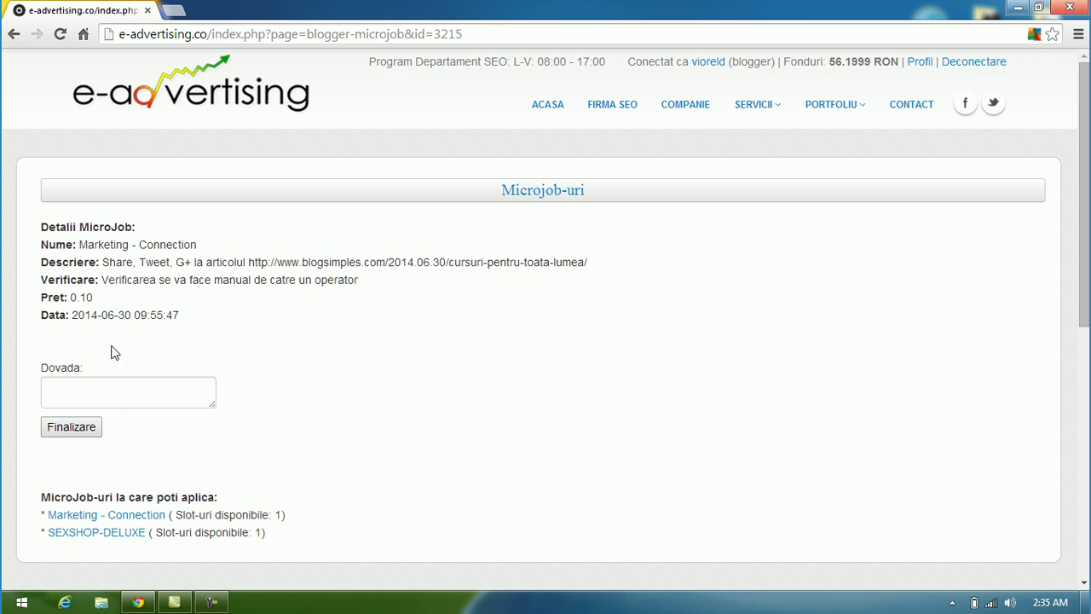
pyautogui.click(72, 426)
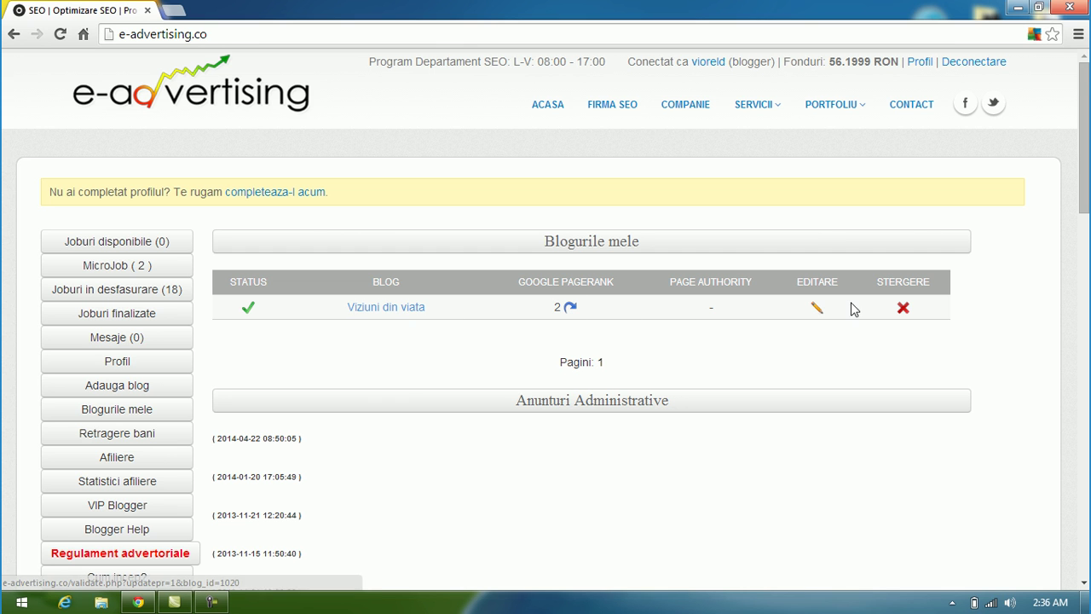
# Step: Go to 'Adauga blog' and scroll down to its empty new-blog form
pyautogui.scroll(-2, 432, 337)
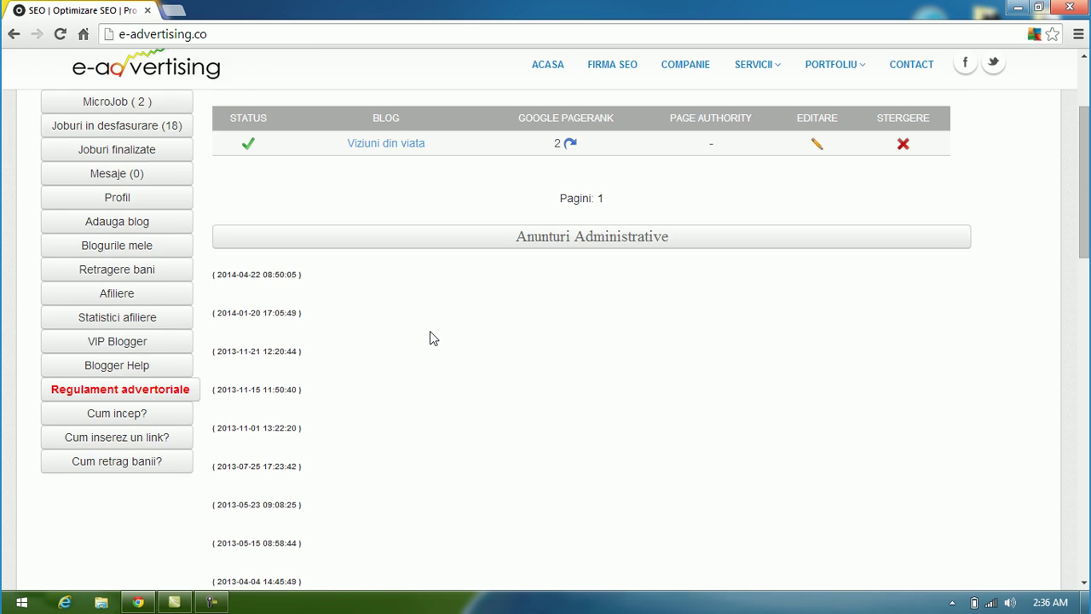
pyautogui.scroll(2, 432, 338)
pyautogui.scroll(-1, 431, 337)
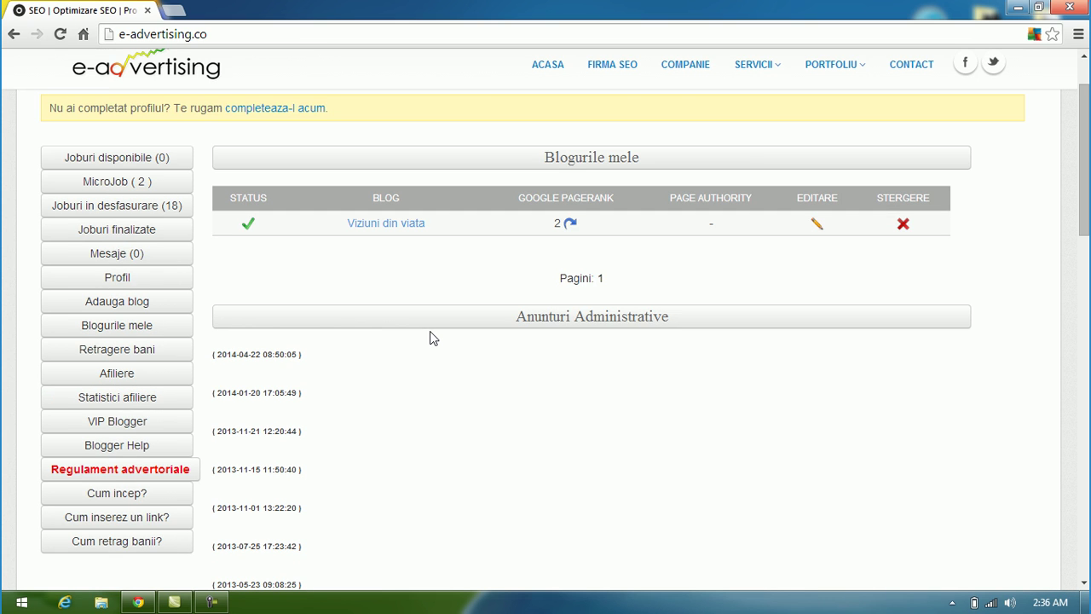
pyautogui.scroll(1, 255, 339)
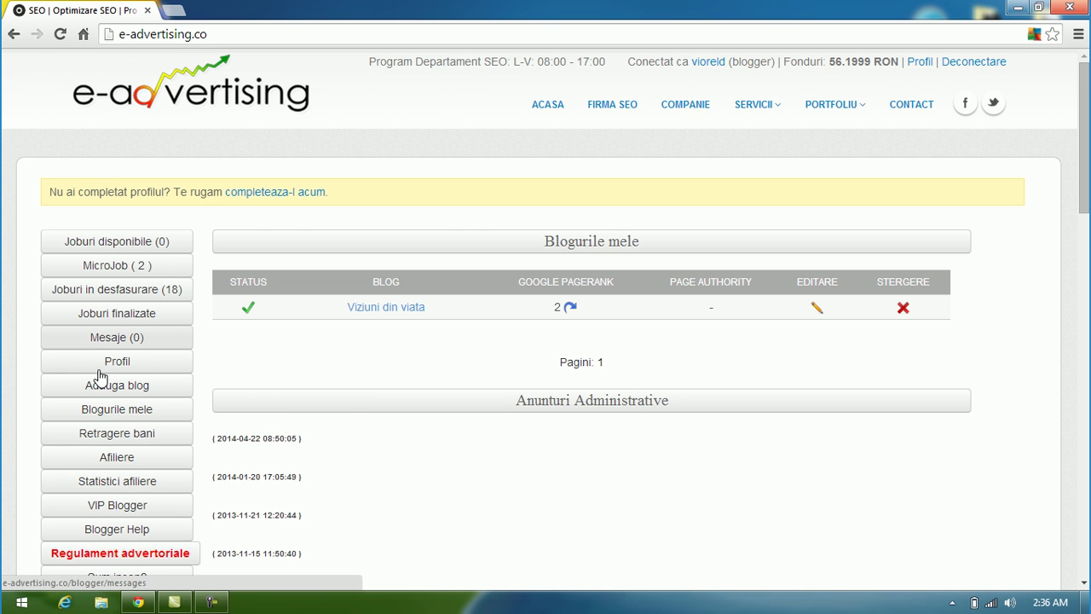
pyautogui.click(117, 392)
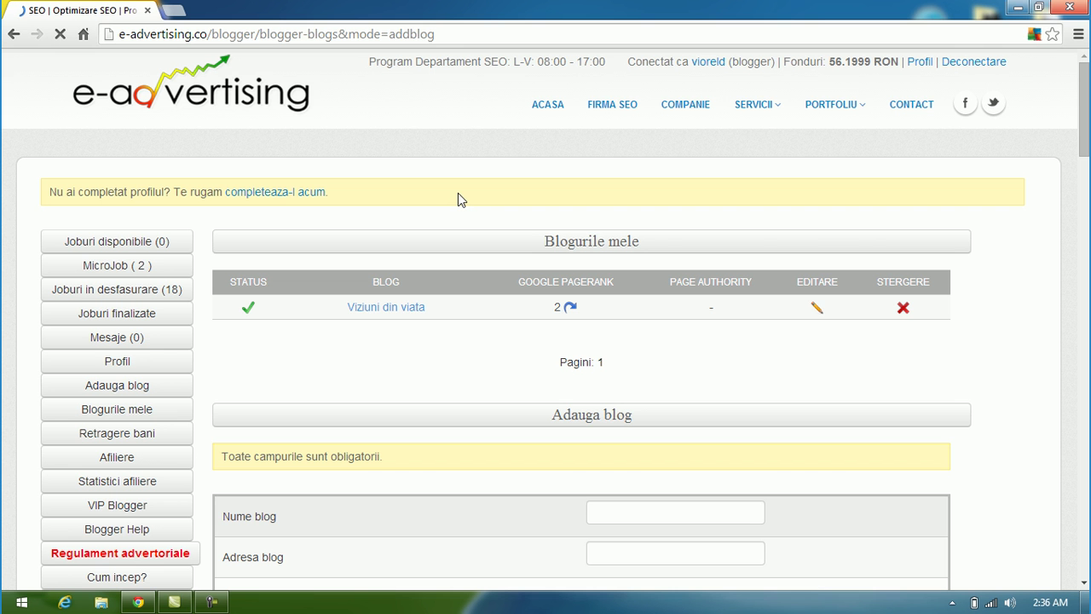
pyautogui.scroll(-3, 458, 196)
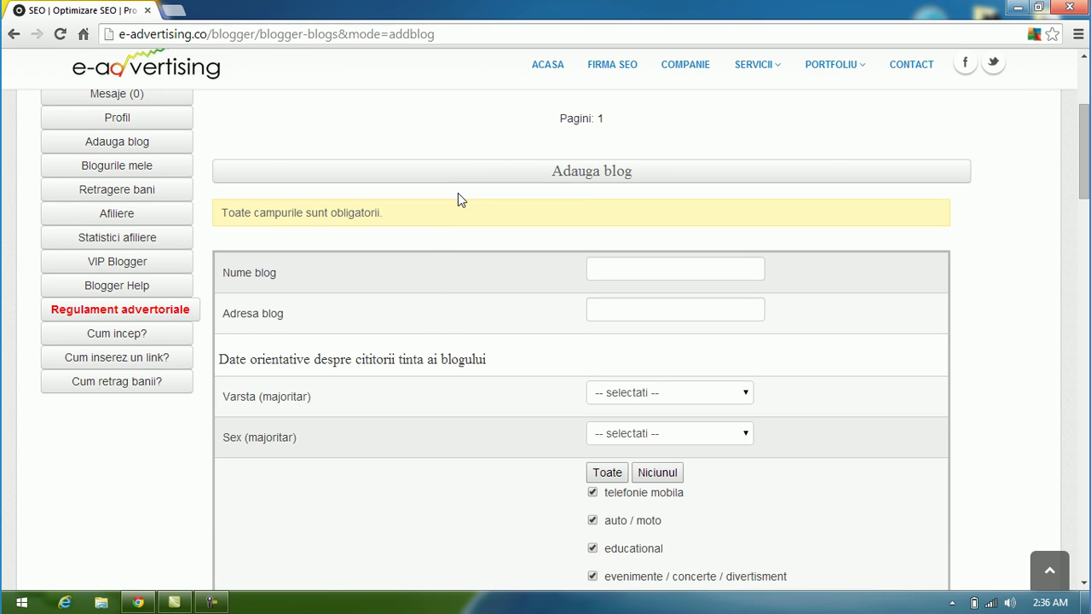
pyautogui.scroll(-1, 430, 283)
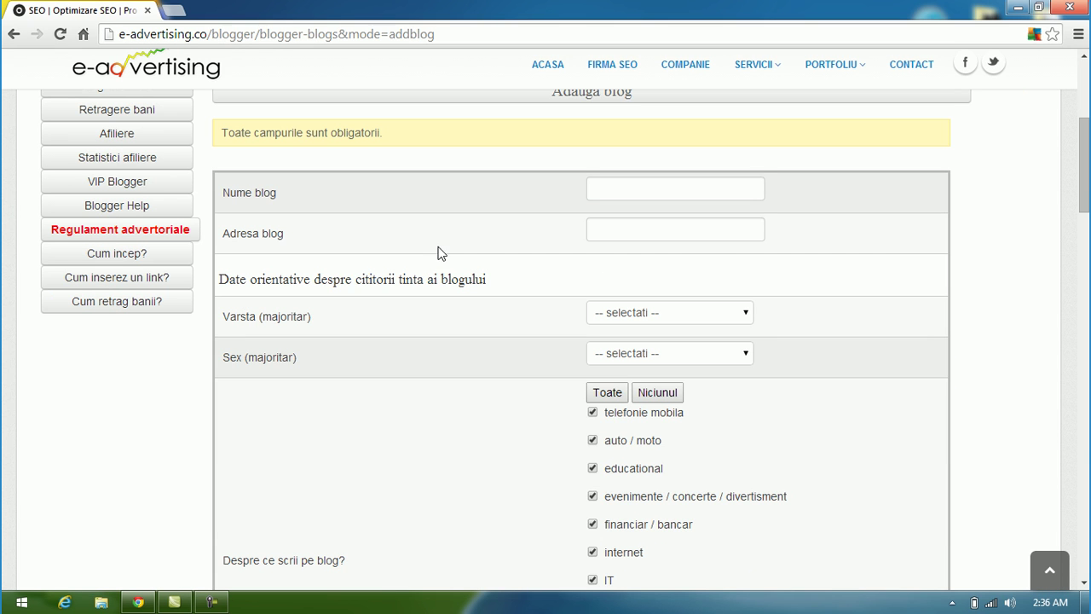
pyautogui.click(623, 193)
pyautogui.write('s')
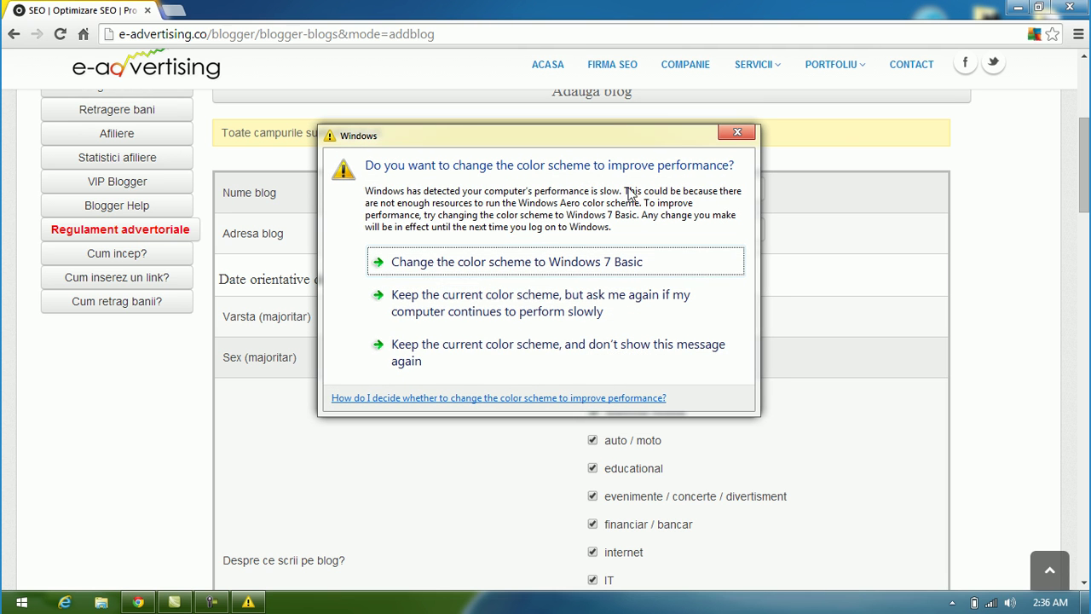
pyautogui.click(737, 132)
pyautogui.click(652, 187)
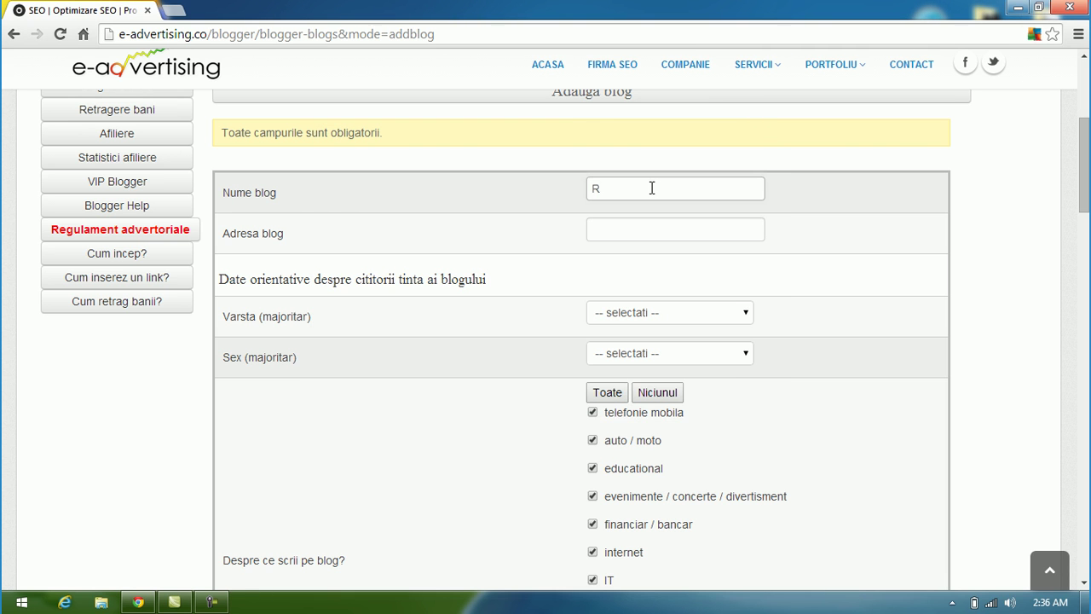
pyautogui.write('evista Orizonturi Literare')
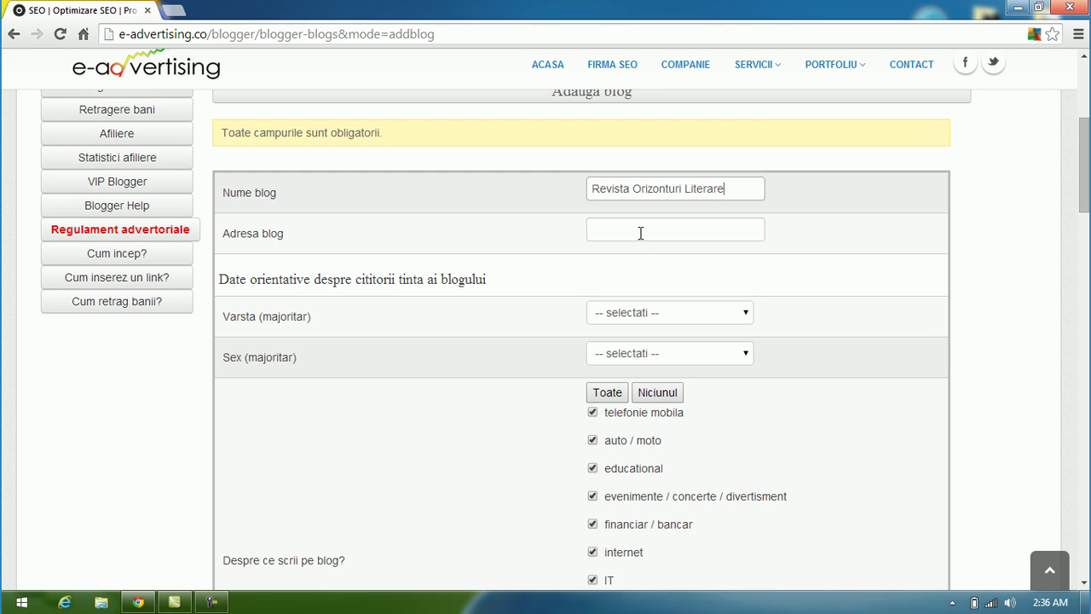
pyautogui.write('ht')
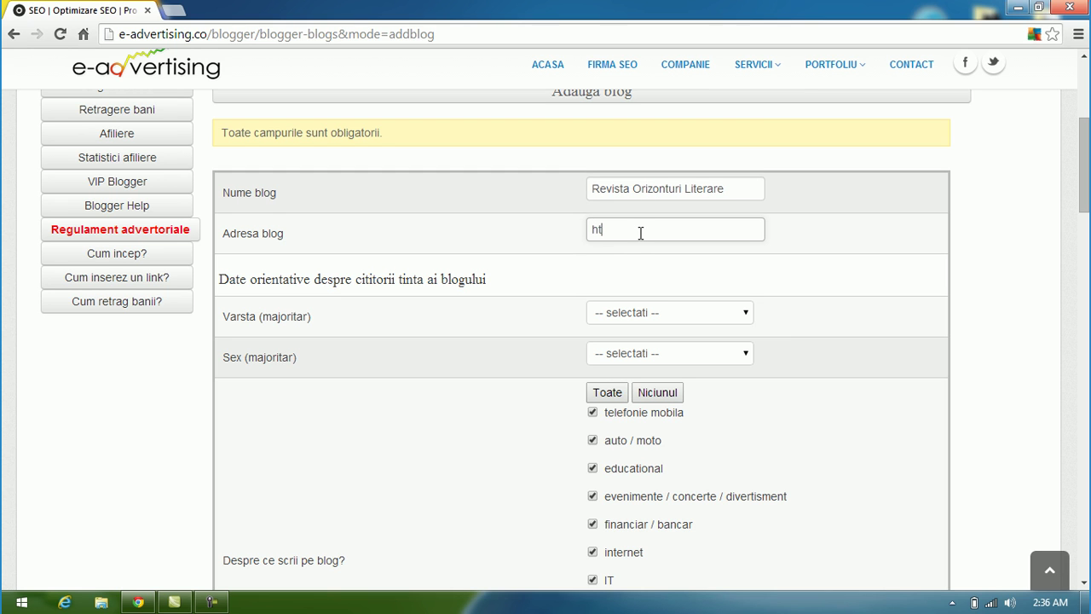
pyautogui.write('tp://www.orizonturiliterare.ro')
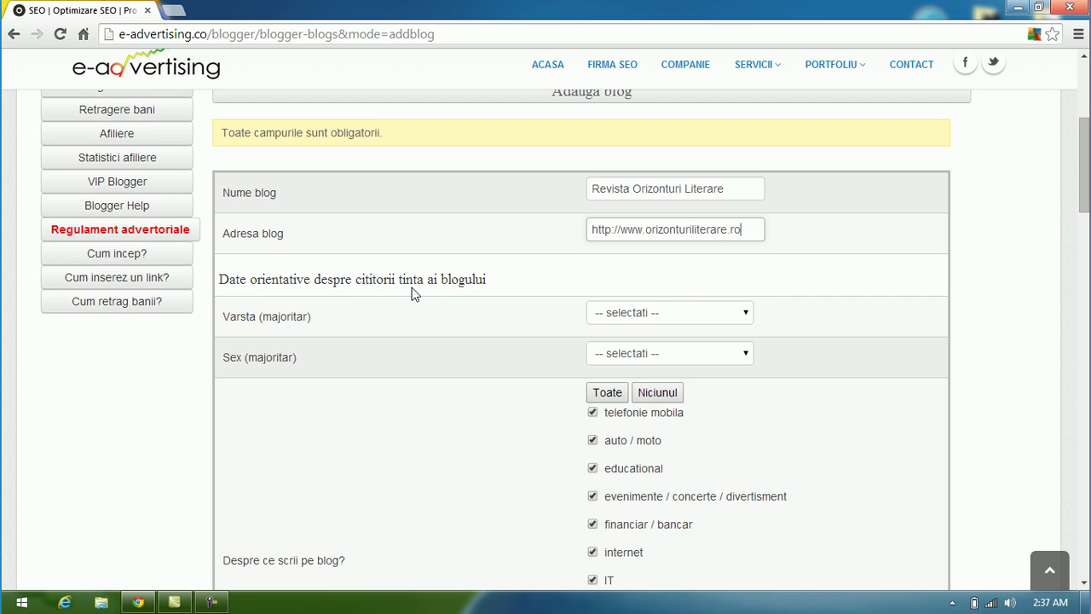
pyautogui.click(747, 313)
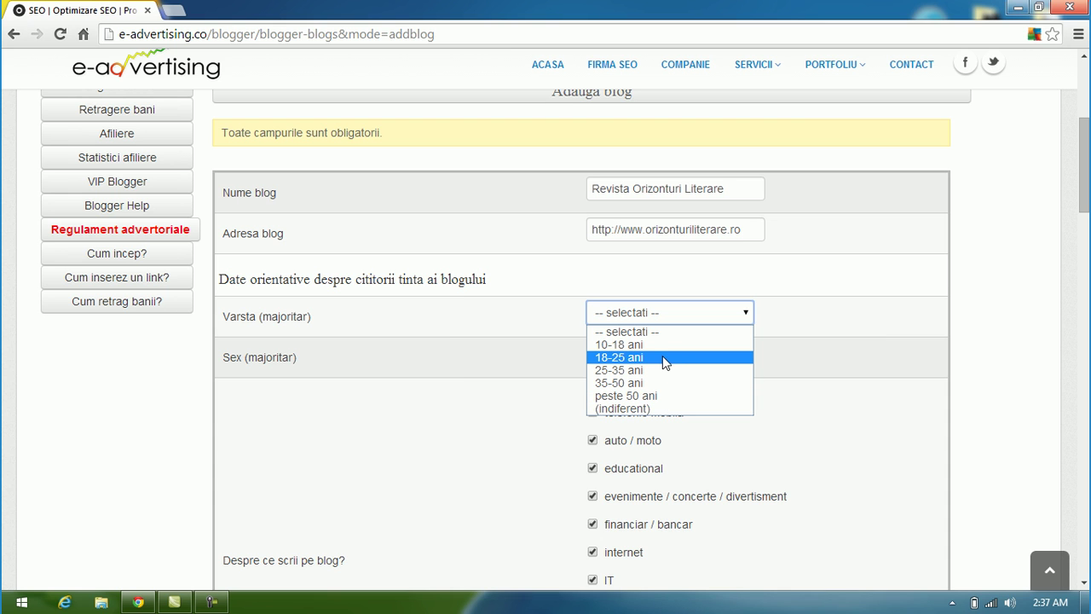
# Step: Set the readers' main age group to 18-25 ani and the main gender to feminin
pyautogui.click(662, 357)
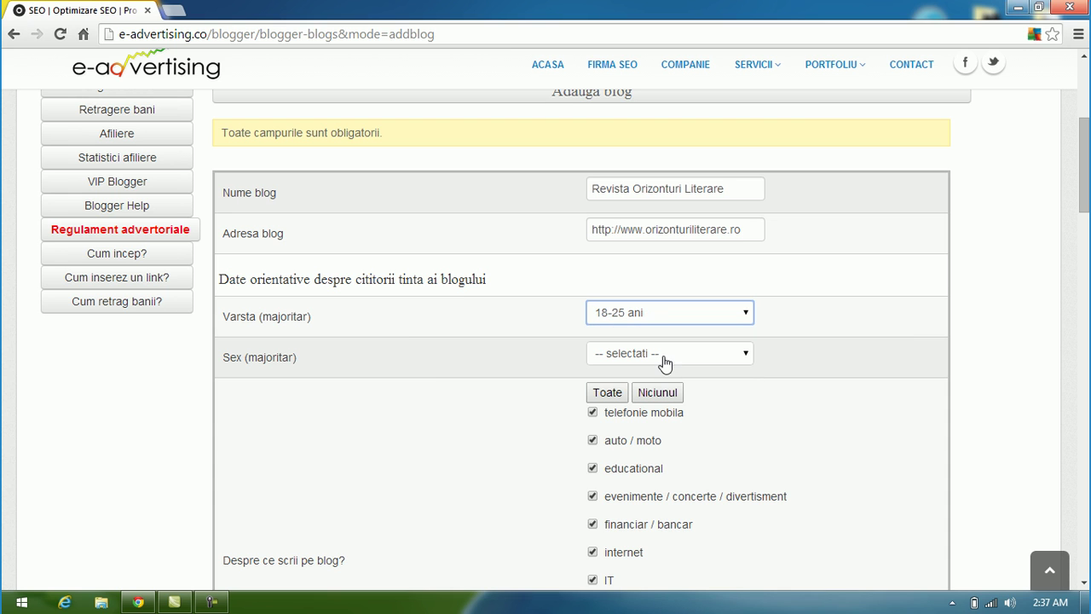
pyautogui.click(713, 359)
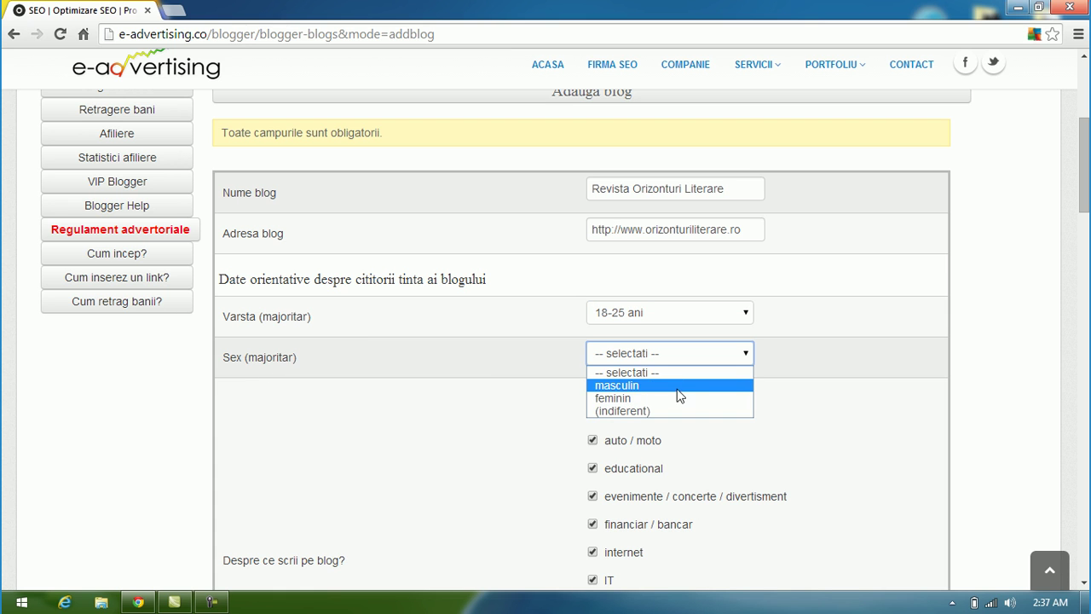
pyautogui.click(673, 399)
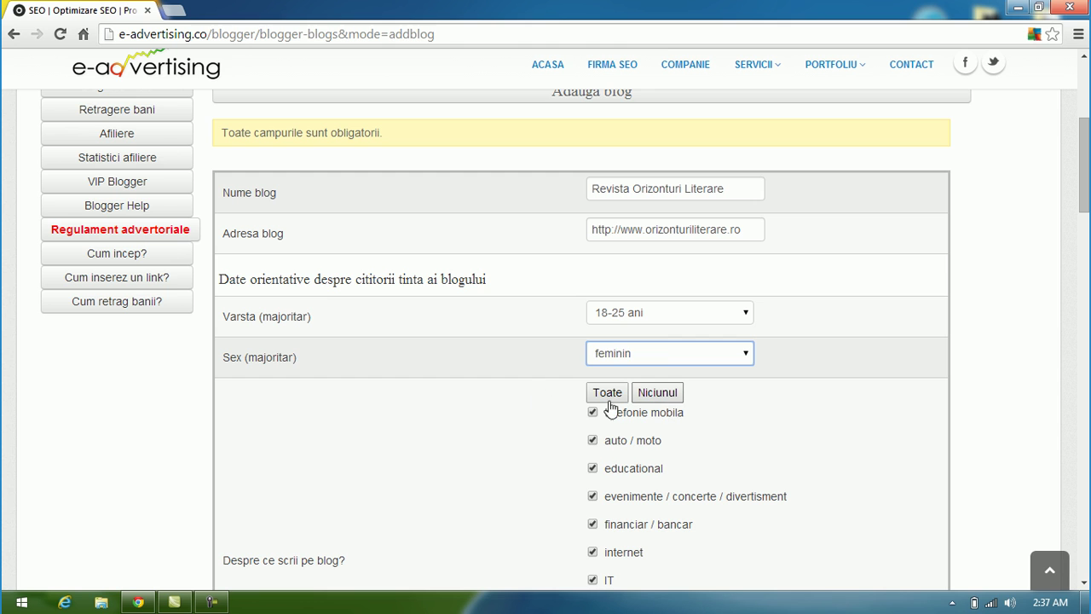
# Step: Untick topics politica, medical, media, marketing - comunicare, IT, internet, financiar / bancar, auto / moto, telefonie mobila
pyautogui.scroll(-3, 484, 375)
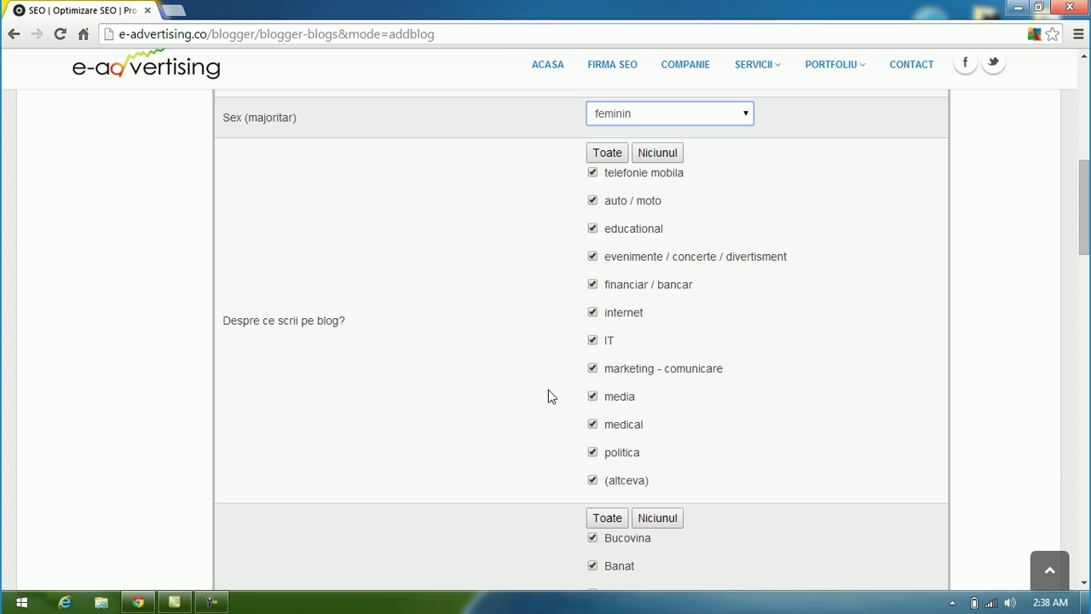
pyautogui.click(592, 453)
pyautogui.click(592, 426)
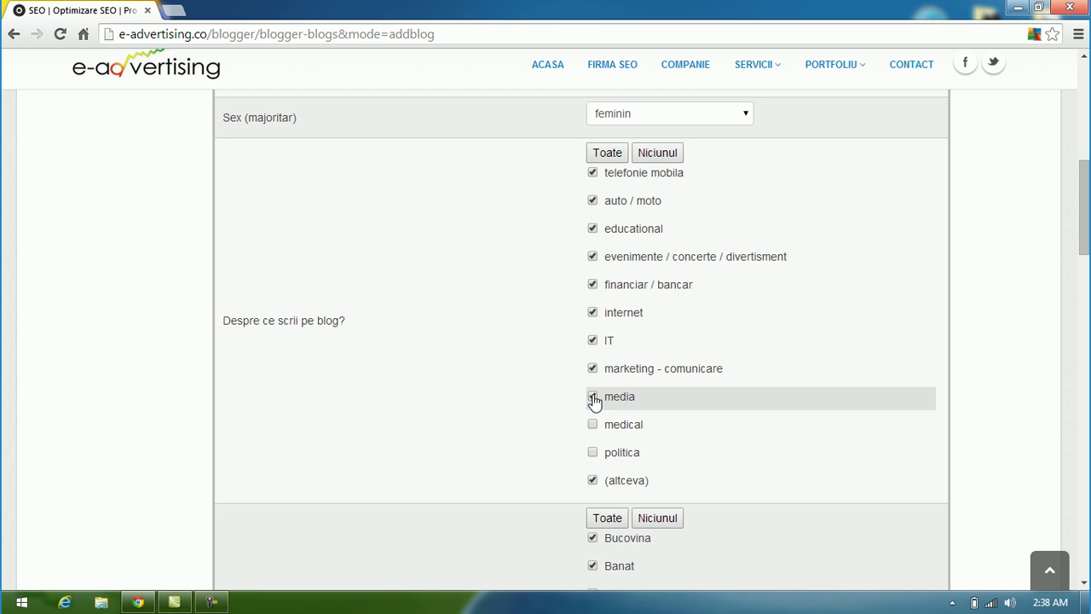
pyautogui.click(592, 398)
pyautogui.click(593, 370)
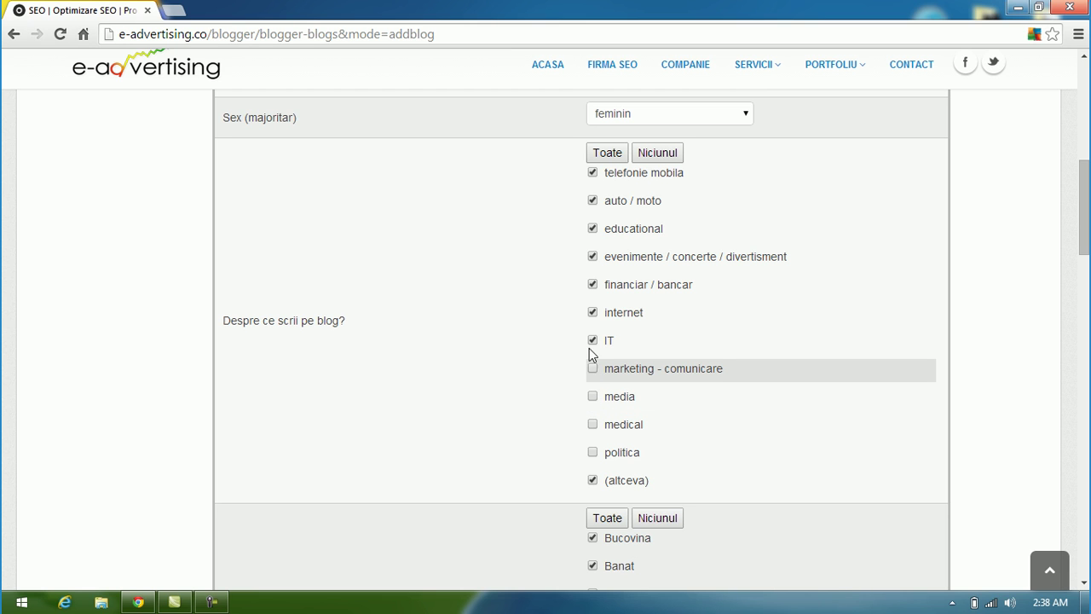
pyautogui.click(592, 341)
pyautogui.click(593, 312)
pyautogui.click(592, 285)
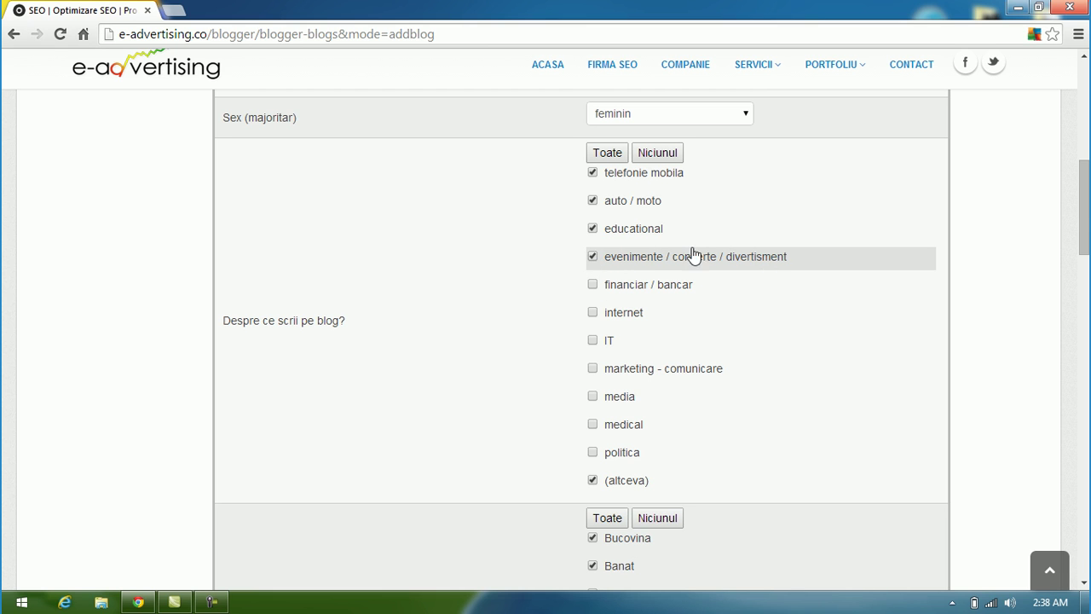
pyautogui.click(592, 201)
pyautogui.click(592, 173)
# Step: Narrow Zona geografica to Muntenia by unticking the other regions, from Crisana to Banat
pyautogui.scroll(-2, 528, 322)
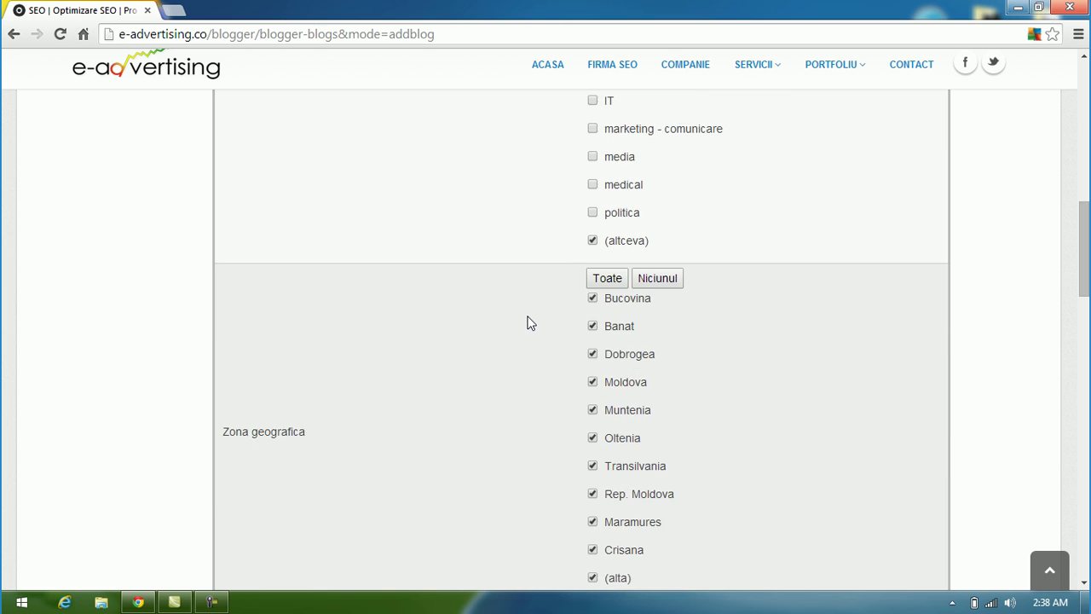
pyautogui.scroll(-2, 529, 322)
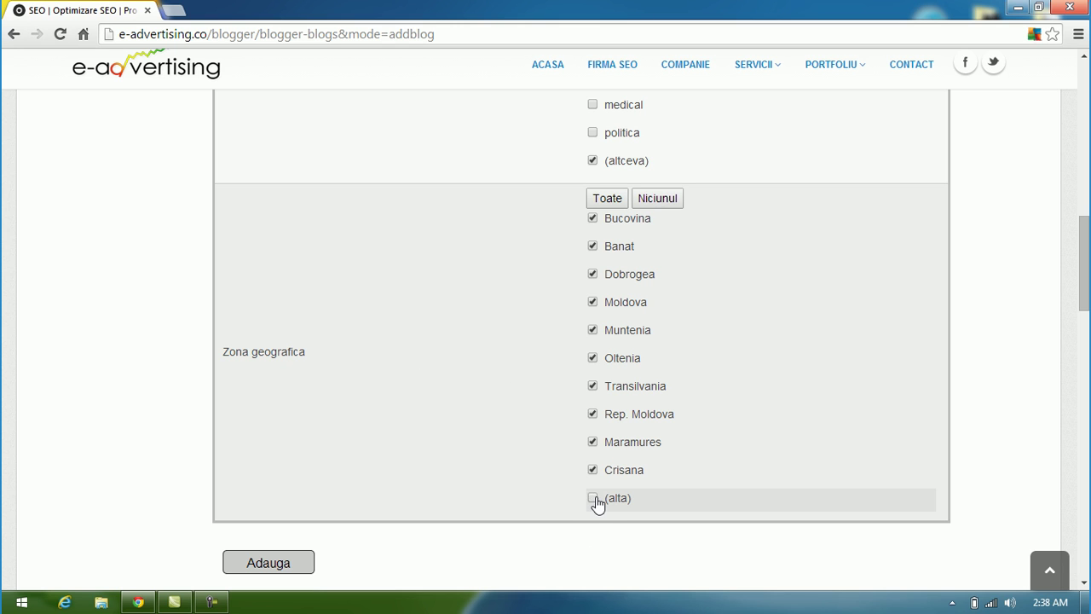
pyautogui.click(592, 470)
pyautogui.click(592, 441)
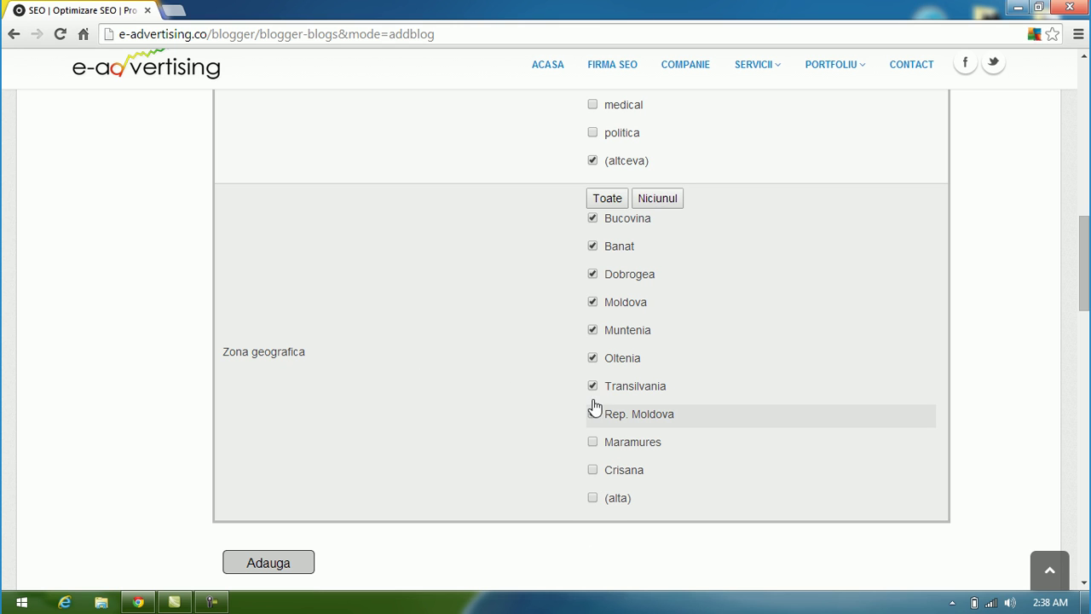
pyautogui.click(593, 413)
pyautogui.click(593, 385)
pyautogui.click(593, 358)
pyautogui.click(593, 301)
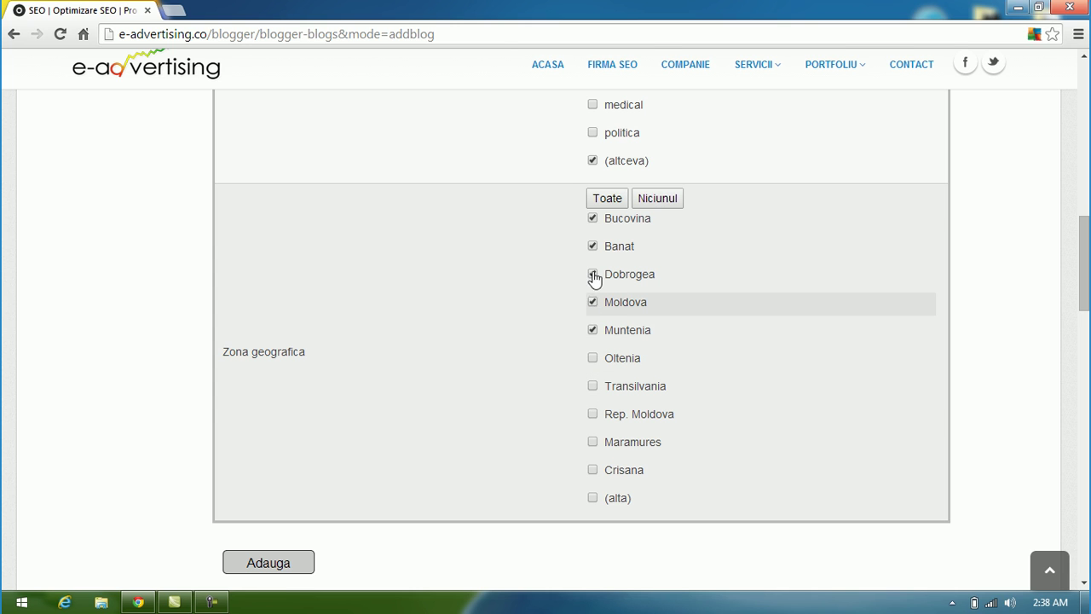
pyautogui.click(593, 274)
pyautogui.click(593, 218)
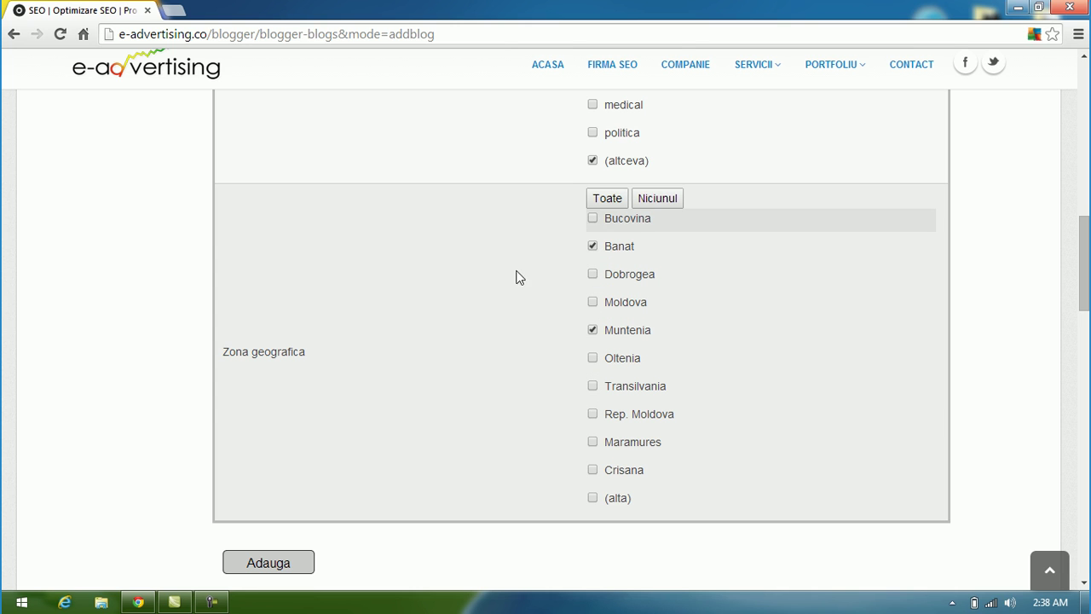
pyautogui.click(593, 246)
pyautogui.scroll(-2, 465, 319)
pyautogui.scroll(-2, 422, 362)
pyautogui.click(273, 246)
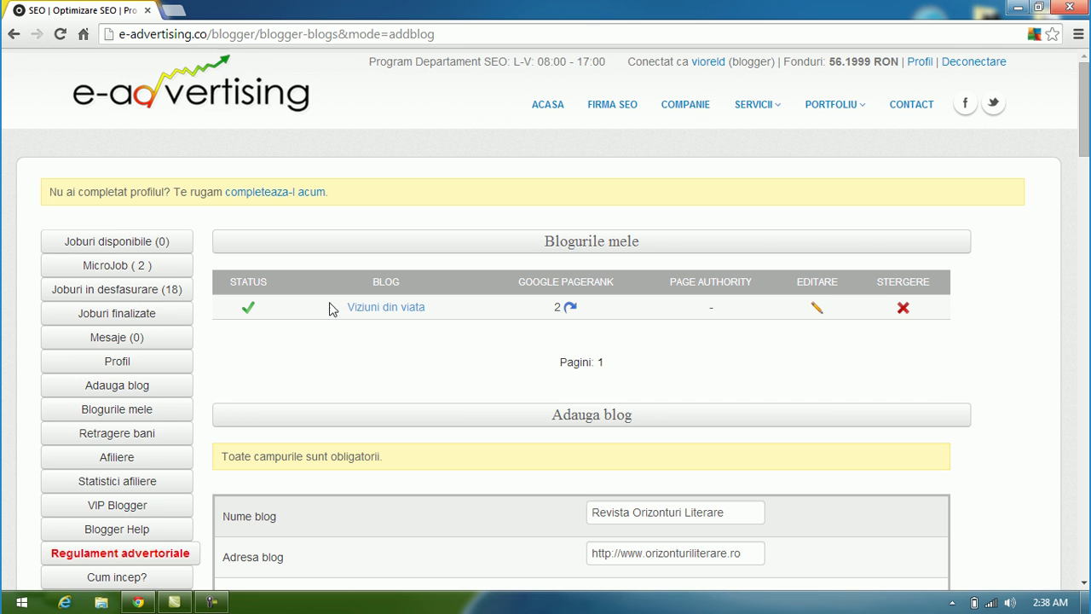
pyautogui.scroll(-14, 331, 344)
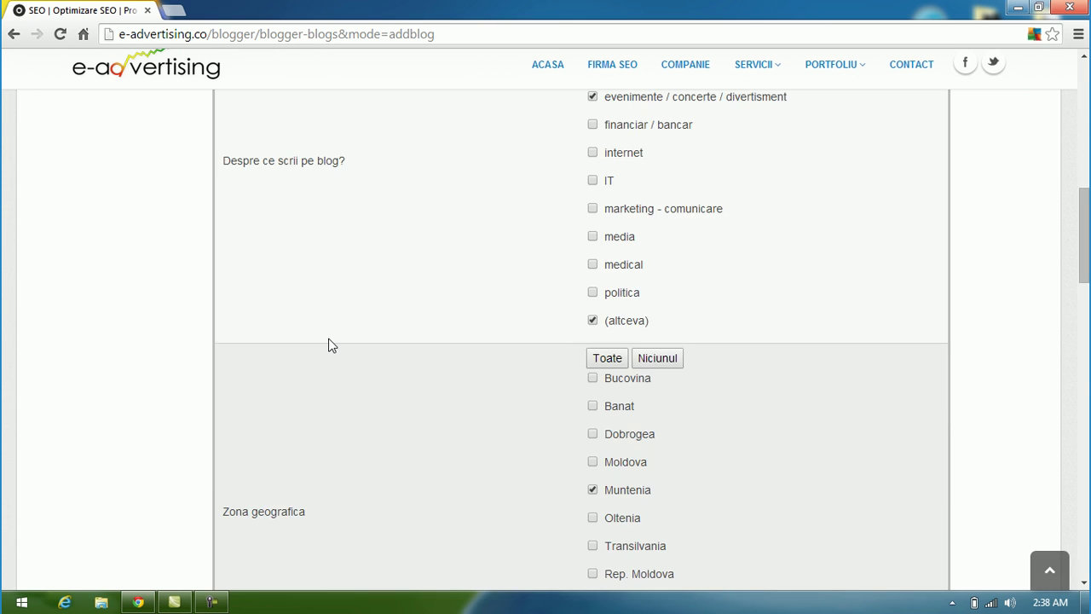
pyautogui.scroll(2, 332, 344)
pyautogui.scroll(12, 331, 345)
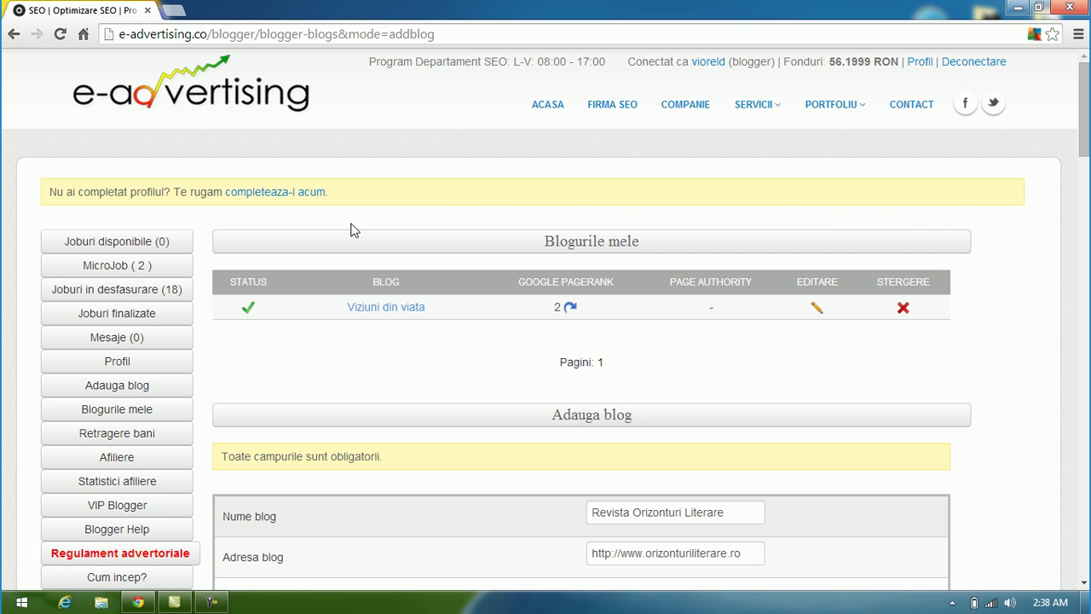
pyautogui.scroll(-1, 383, 372)
pyautogui.scroll(-1, 383, 372)
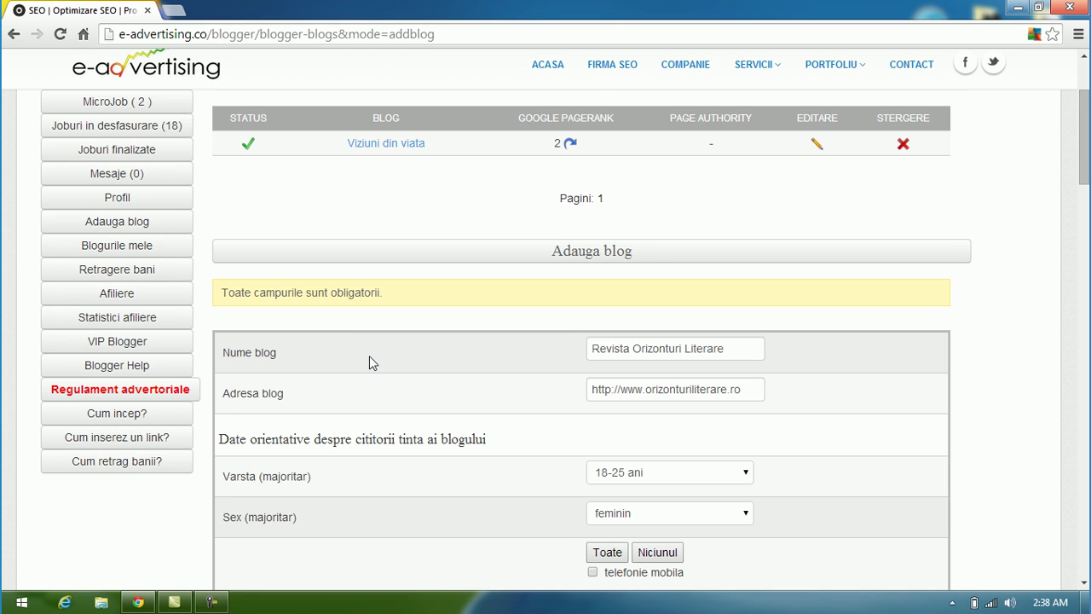
pyautogui.scroll(2, 381, 339)
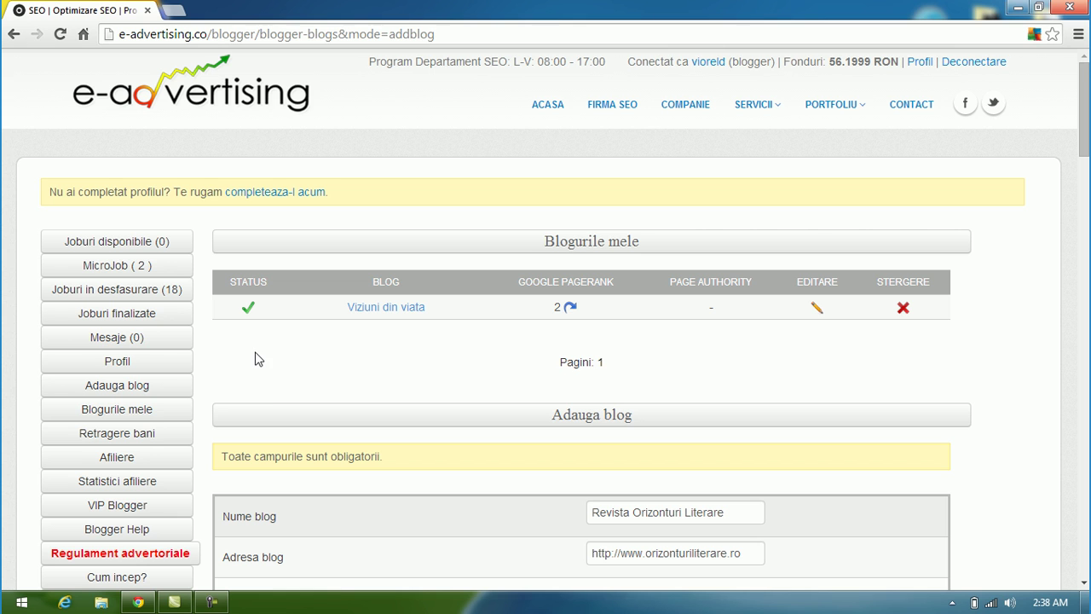
# Step: Open 'Retragere bani' and read its 50 RON minimum withdrawal notice
pyautogui.click(143, 440)
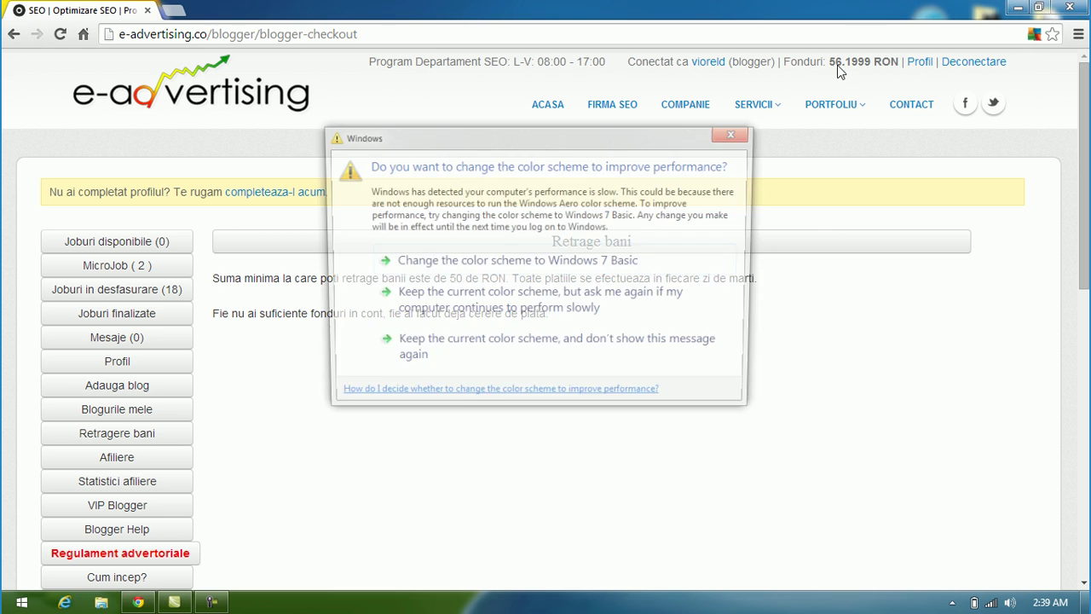
pyautogui.click(749, 130)
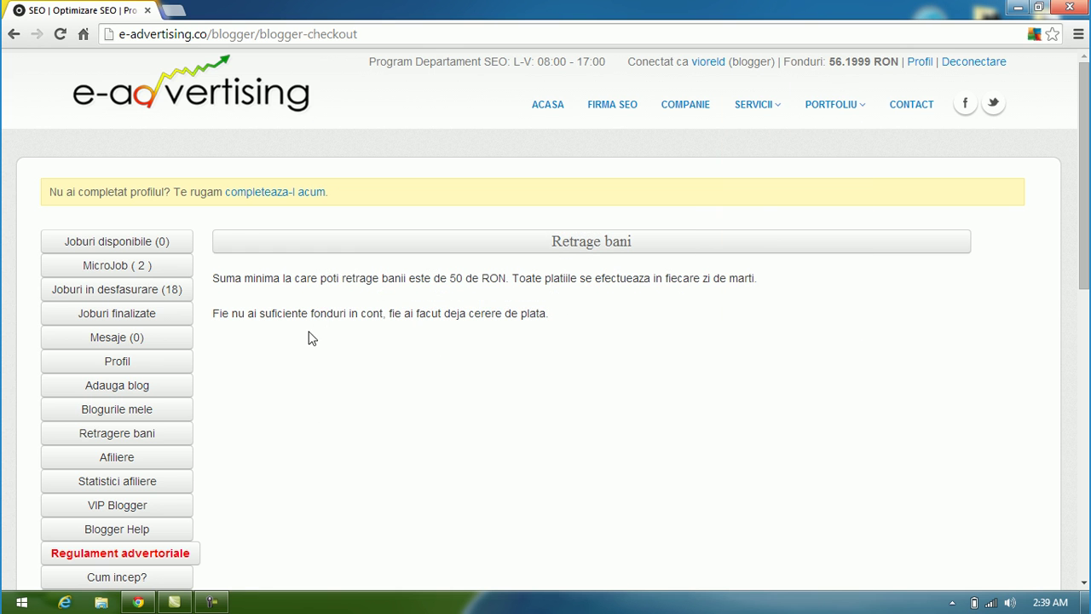
pyautogui.scroll(-2, 256, 349)
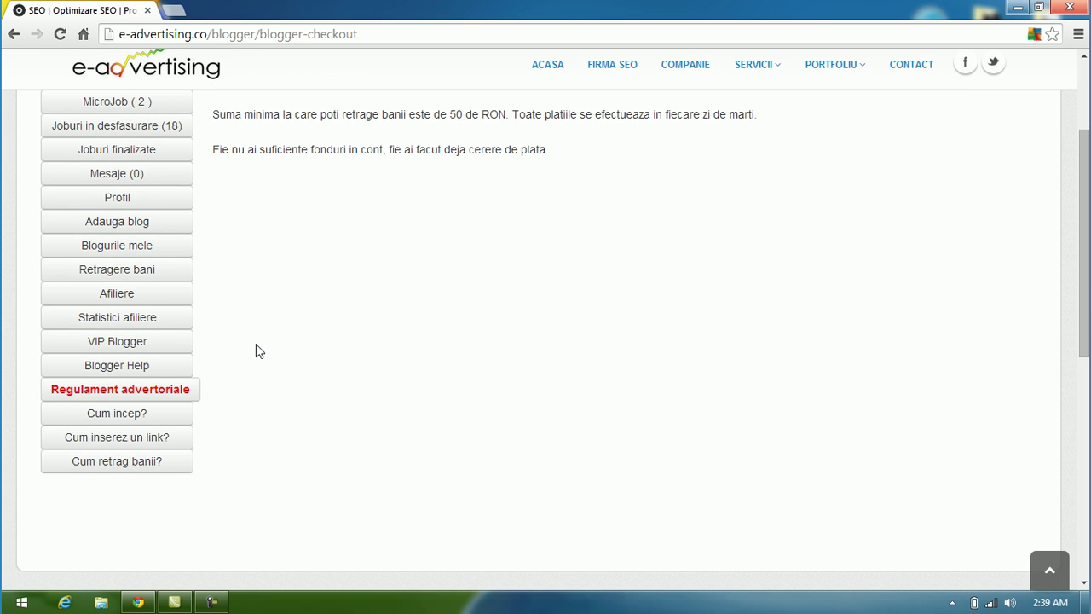
pyautogui.scroll(2, 256, 348)
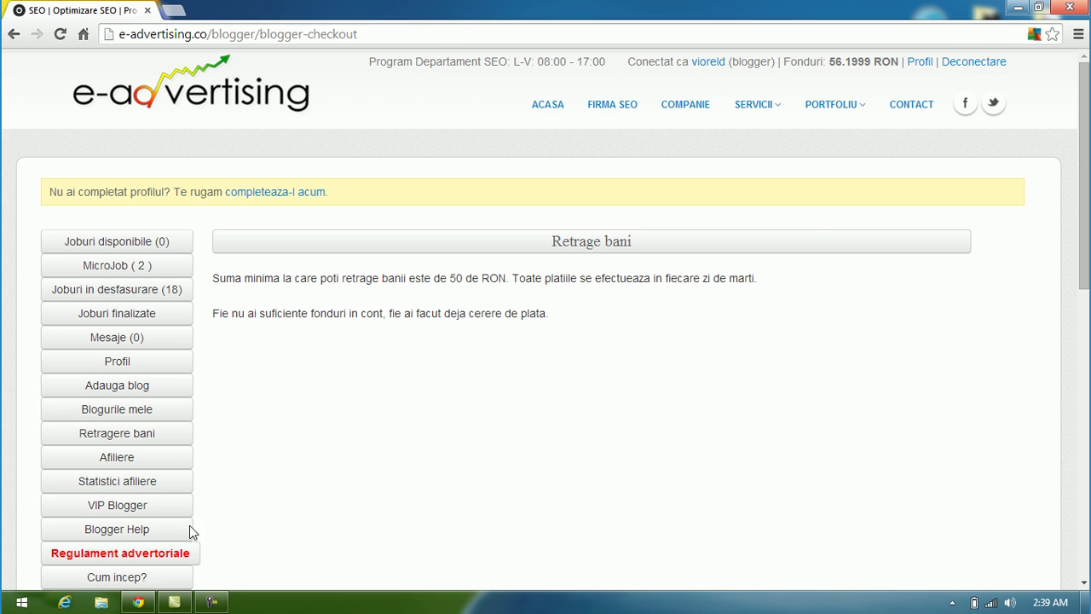
# Step: Open the VIP Blogger page and check the 2, 6 and 12 month prices, keeping 2 luni €50
pyautogui.click(134, 505)
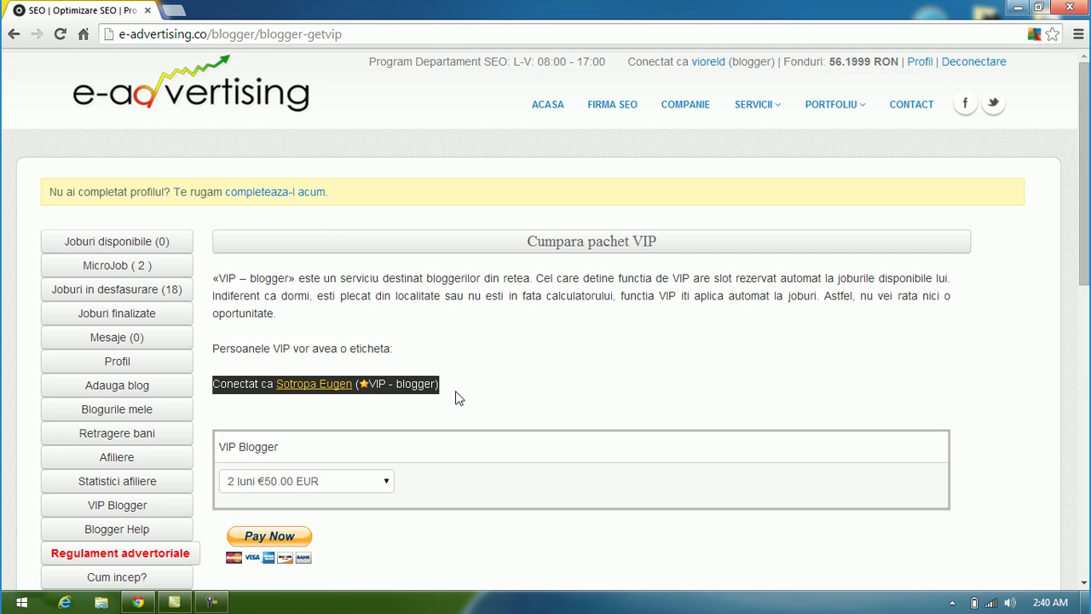
pyautogui.scroll(-3, 455, 397)
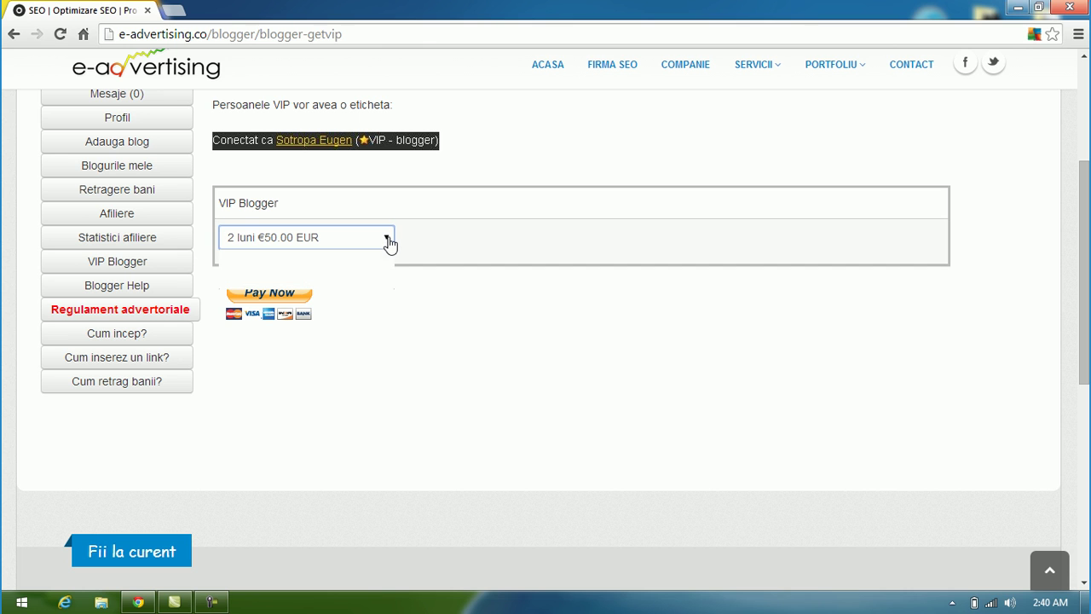
pyautogui.click(387, 240)
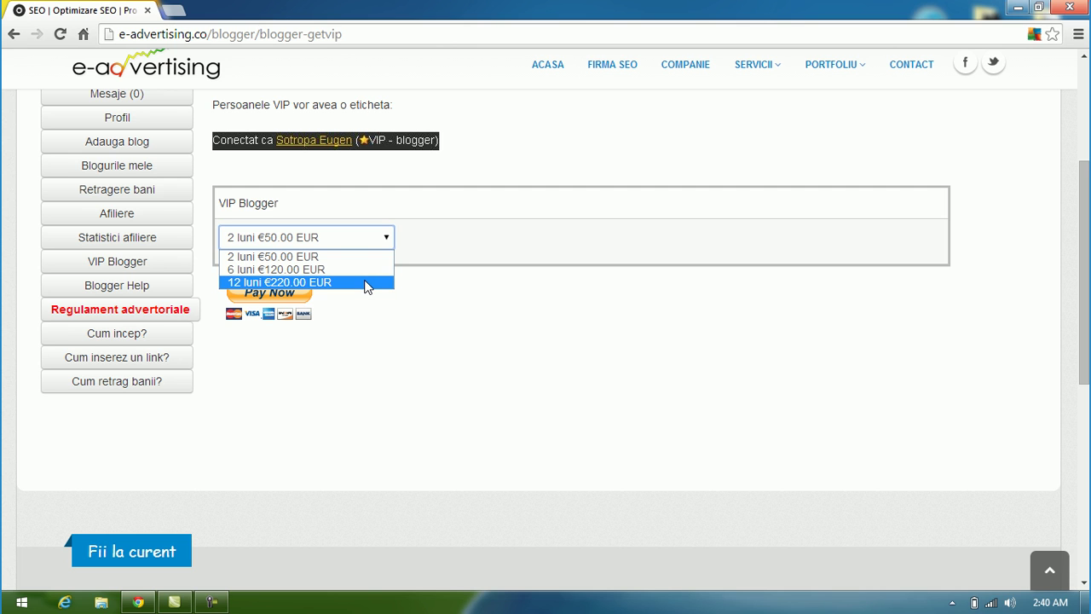
pyautogui.click(415, 346)
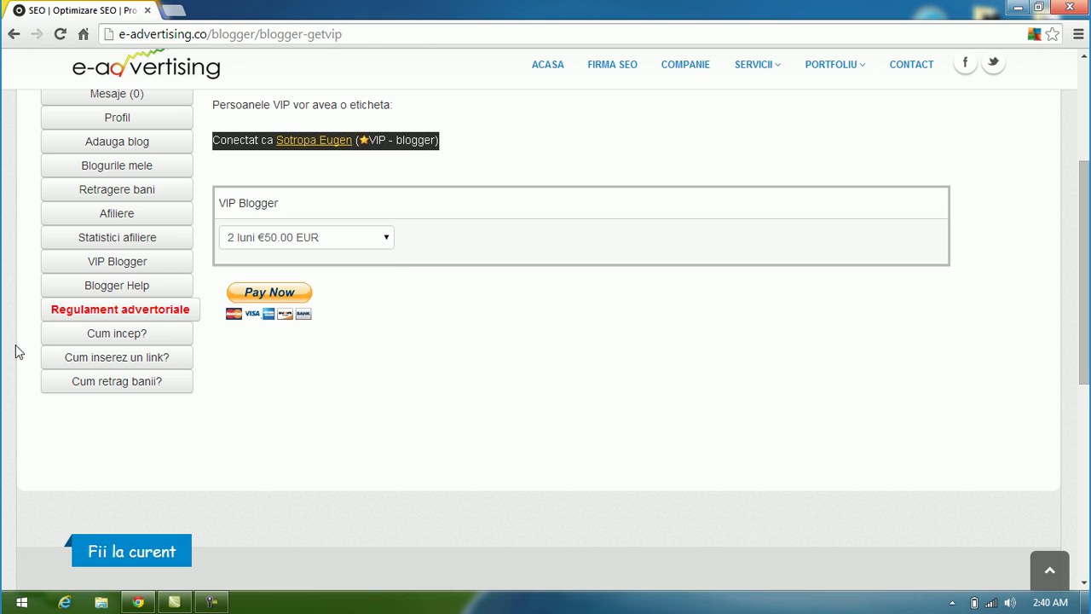
pyautogui.scroll(2, 19, 351)
pyautogui.scroll(-2, 22, 350)
pyautogui.scroll(3, 102, 375)
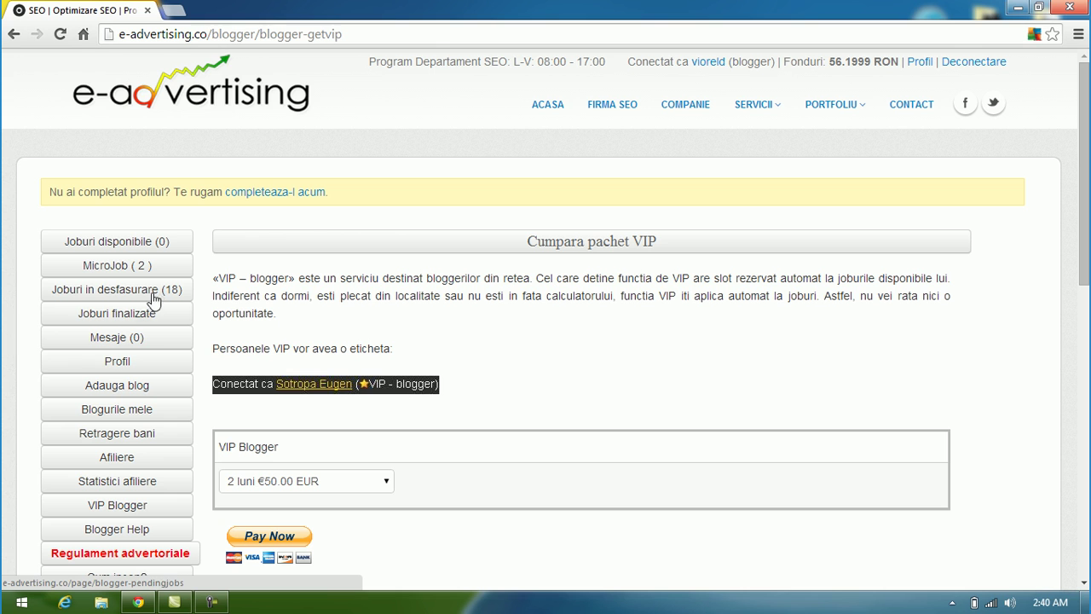
# Step: Open 'Joburi in desfasurare (18)' and scan the Viziuni din viata jobs priced 15–30 RON
pyautogui.click(156, 292)
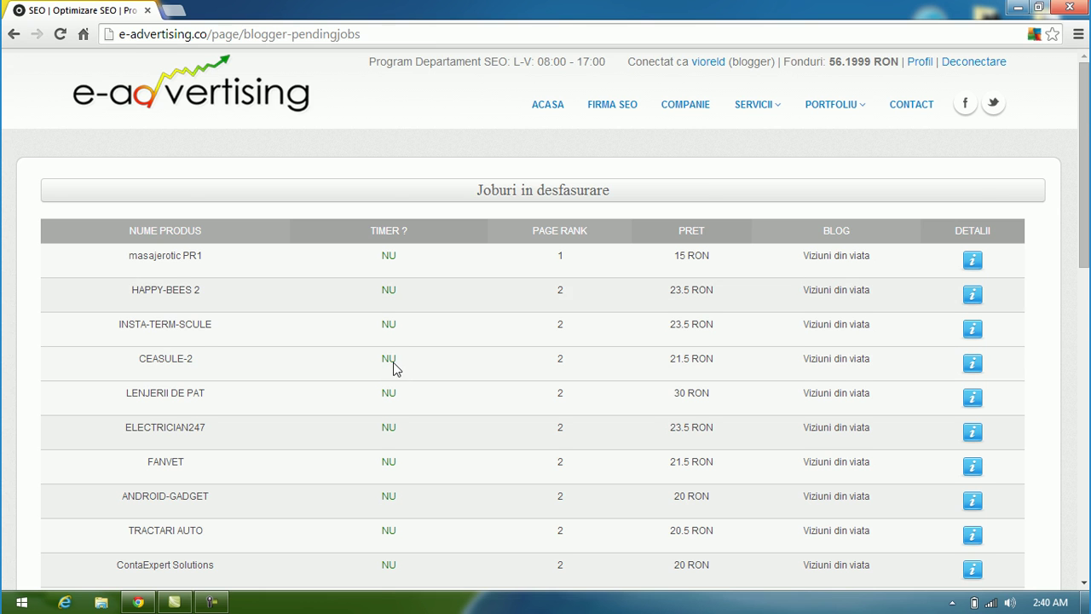
pyautogui.scroll(-3, 393, 368)
pyautogui.scroll(2, 175, 294)
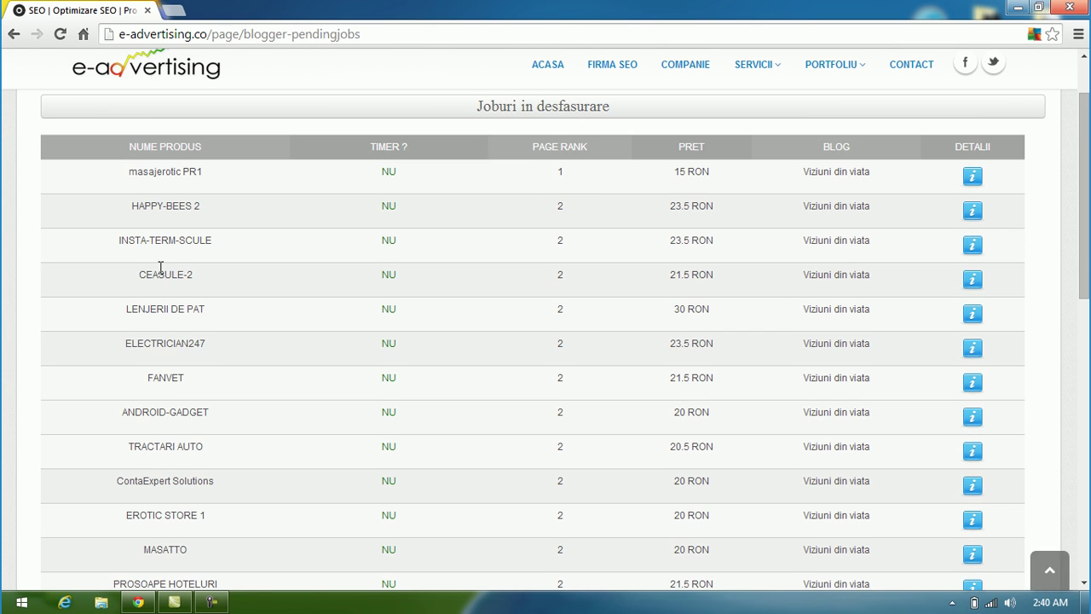
pyautogui.scroll(1, 158, 298)
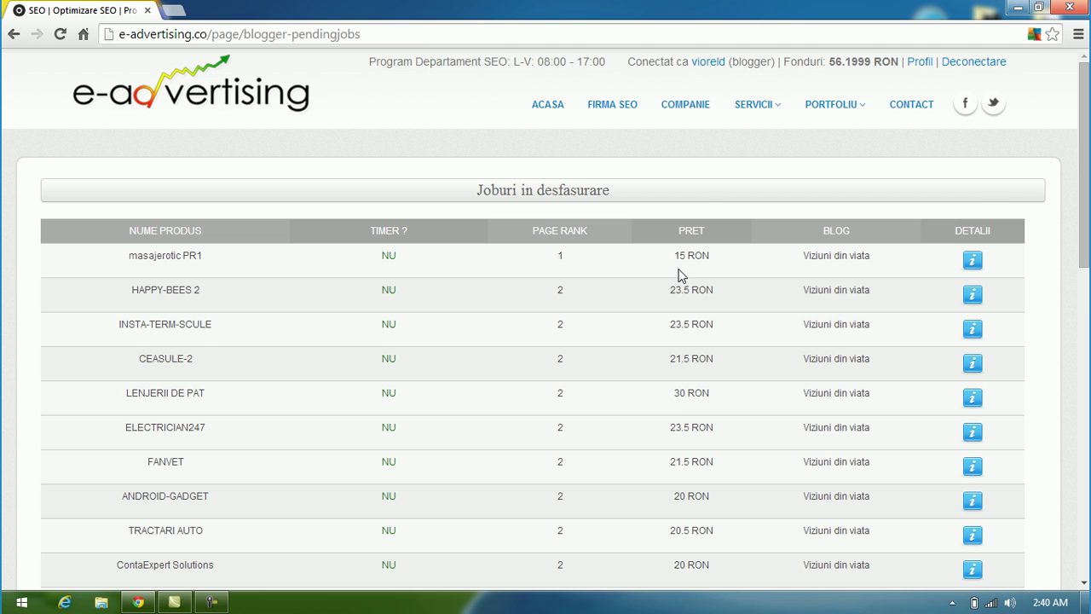
pyautogui.scroll(-4, 679, 273)
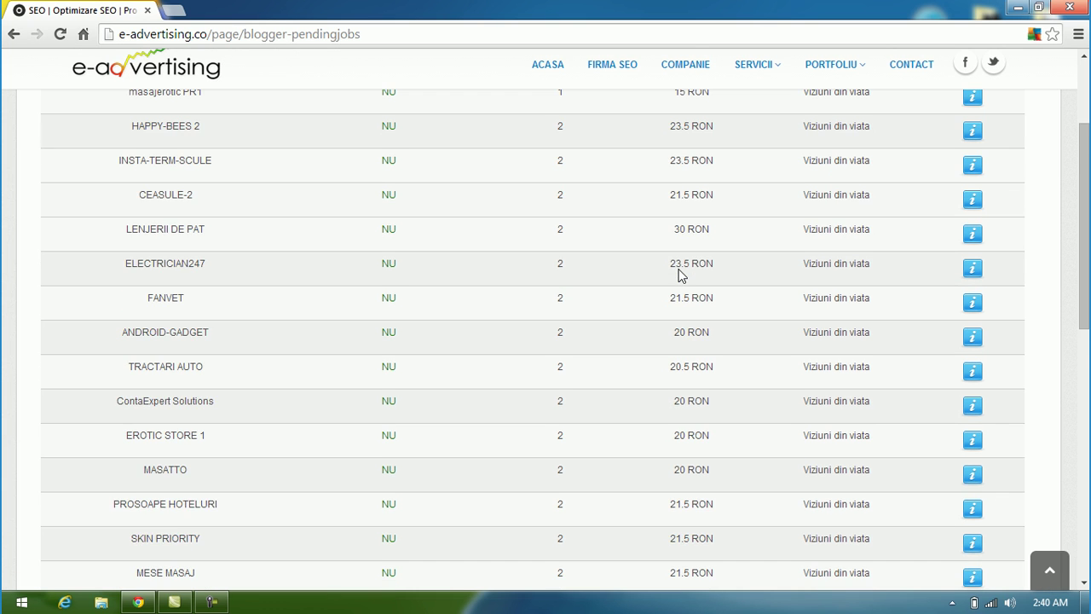
pyautogui.scroll(4, 679, 275)
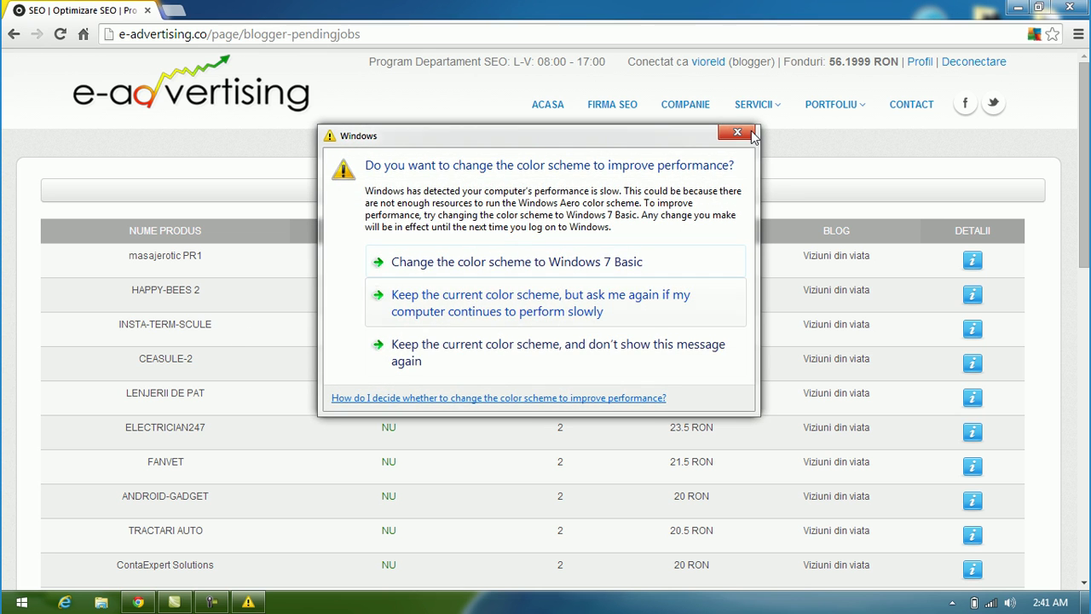
pyautogui.click(496, 265)
# Step: Review the CEASULE-2 job details (400 words minimum, price 21.5), then cancel finalizing it
pyautogui.click(972, 365)
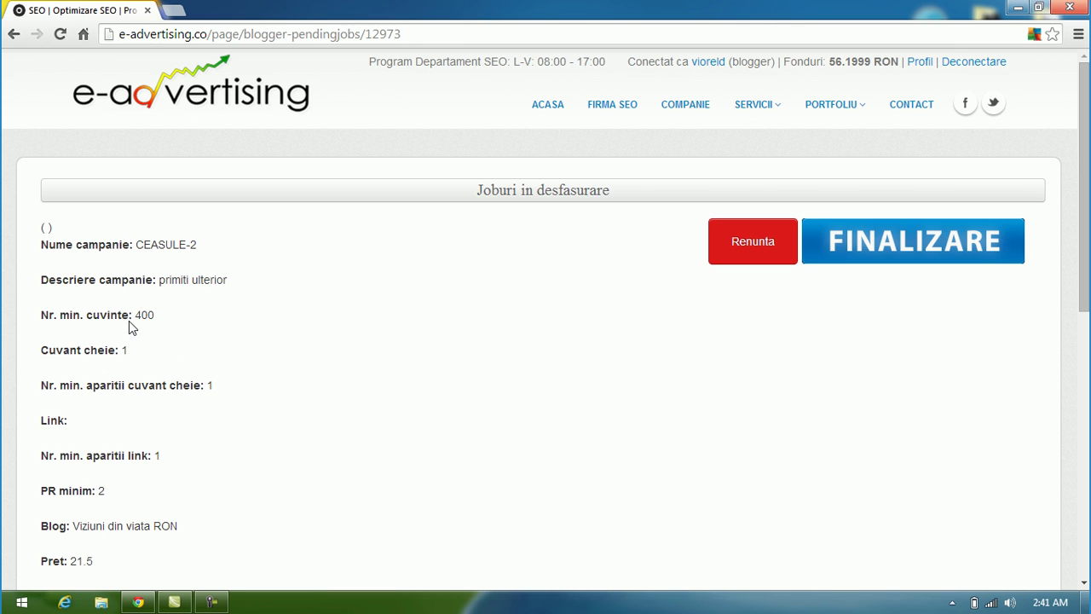
pyautogui.moveTo(133, 317); pyautogui.dragTo(35, 318)
pyautogui.click(159, 318)
pyautogui.click(45, 315)
pyautogui.scroll(-3, 213, 426)
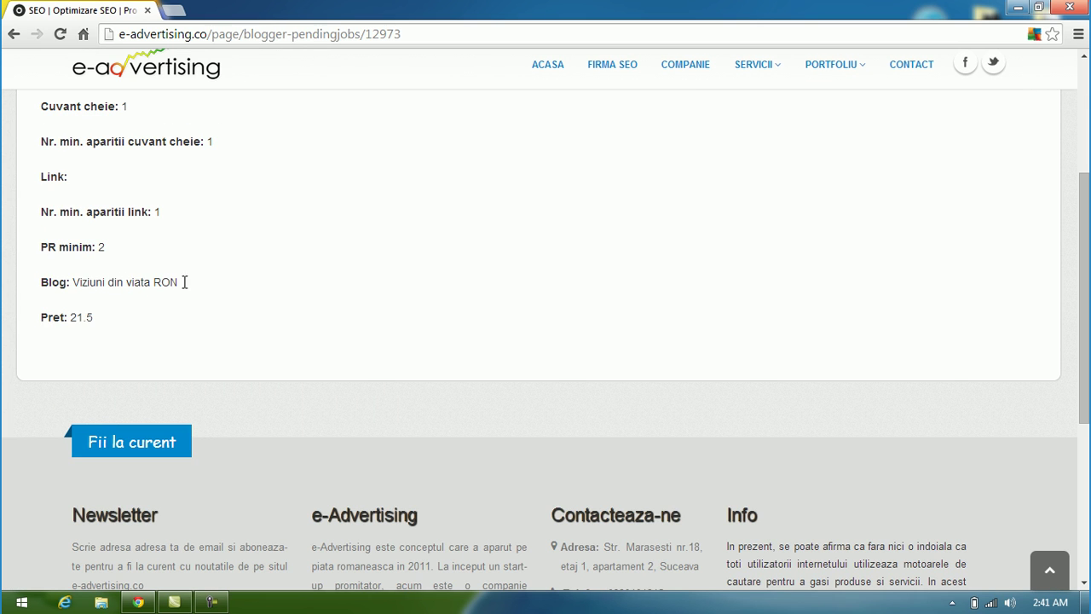
pyautogui.moveTo(196, 288); pyautogui.dragTo(43, 284)
pyautogui.click(42, 285)
pyautogui.scroll(3, 267, 322)
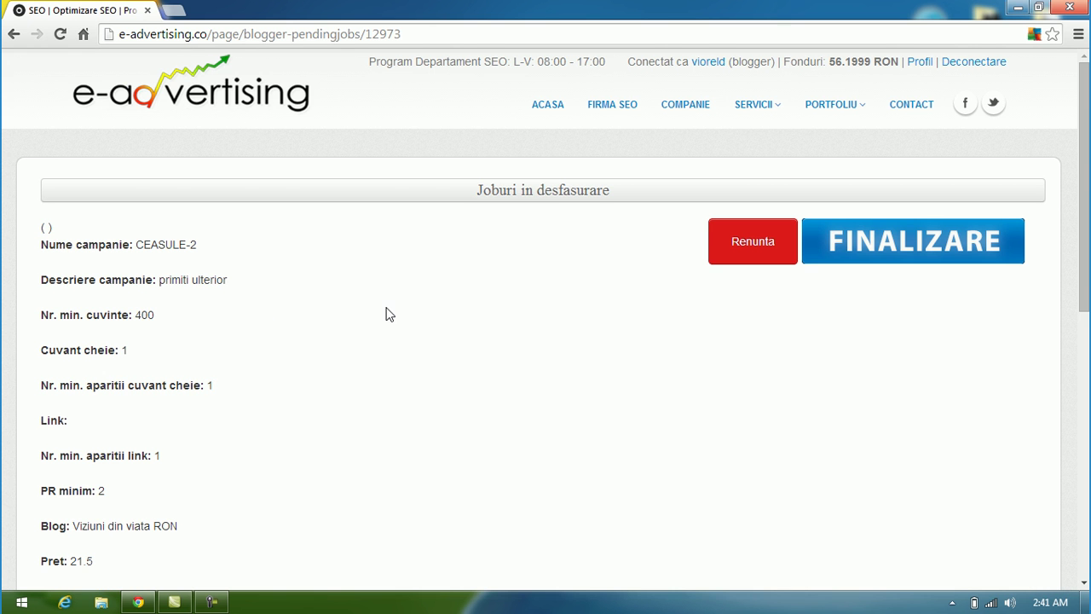
pyautogui.click(990, 253)
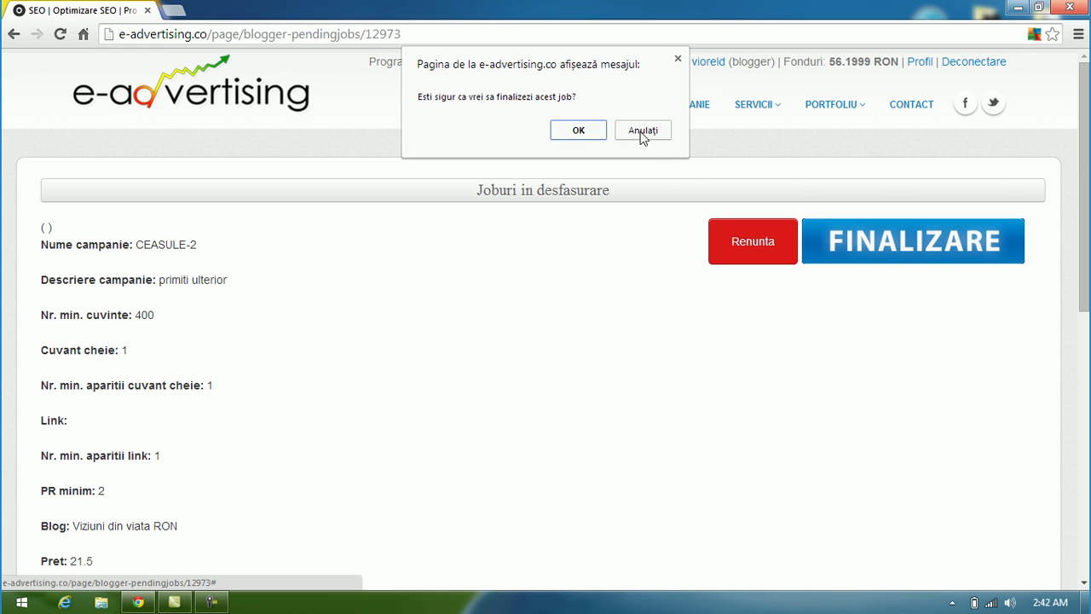
pyautogui.click(572, 130)
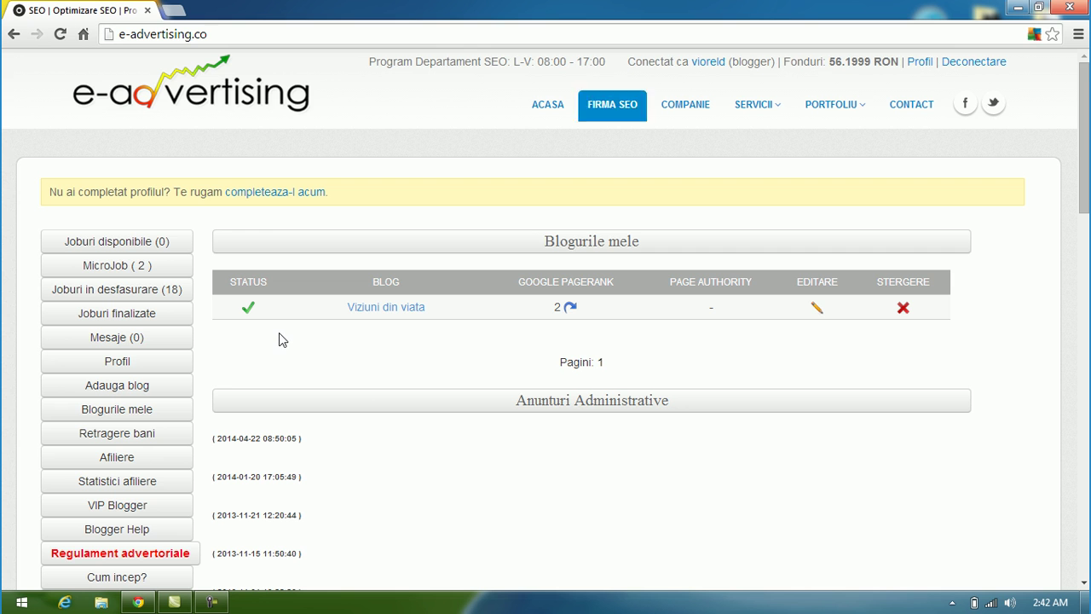
pyautogui.scroll(-5, 279, 333)
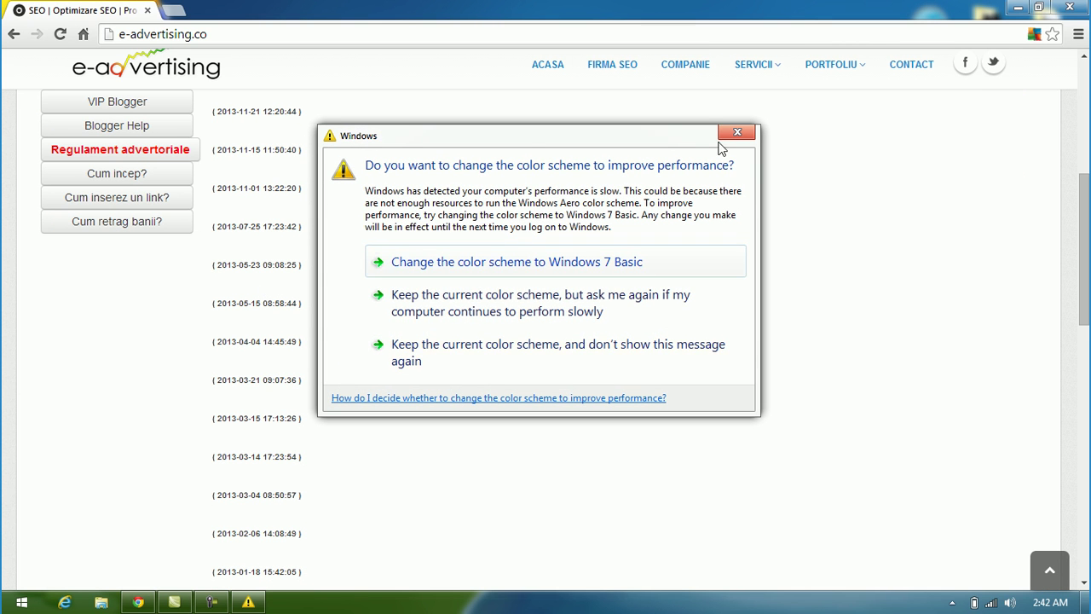
pyautogui.click(732, 135)
pyautogui.scroll(5, 329, 295)
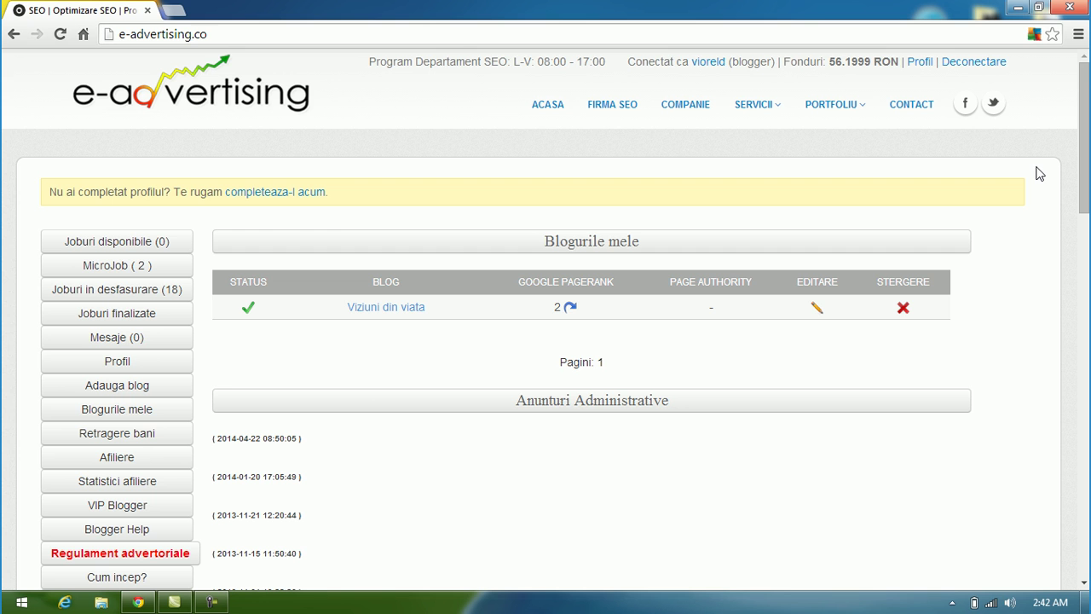
pyautogui.scroll(-15, 969, 235)
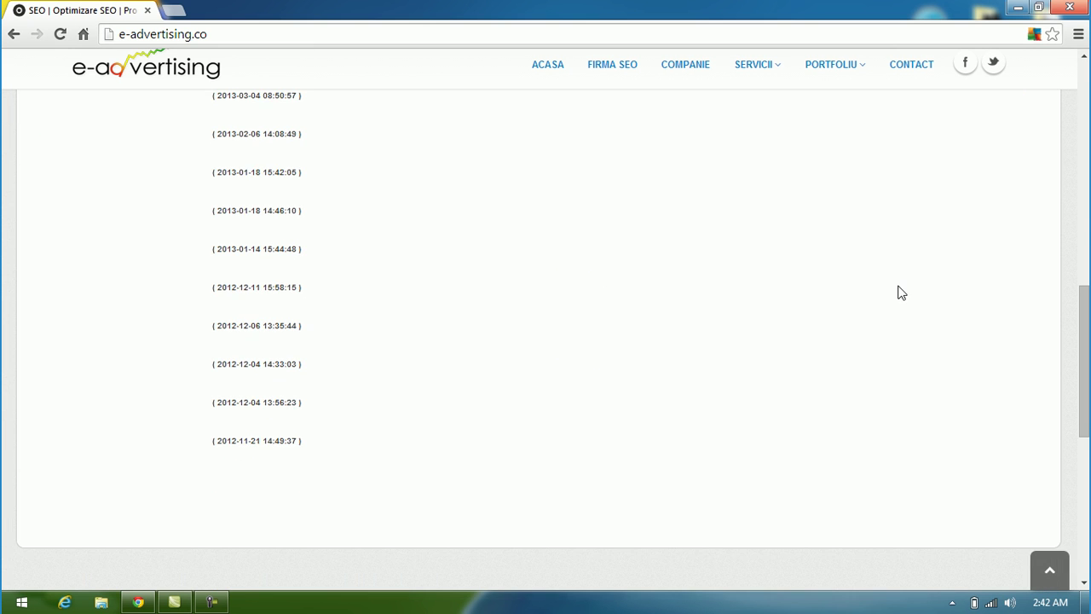
pyautogui.scroll(15, 859, 303)
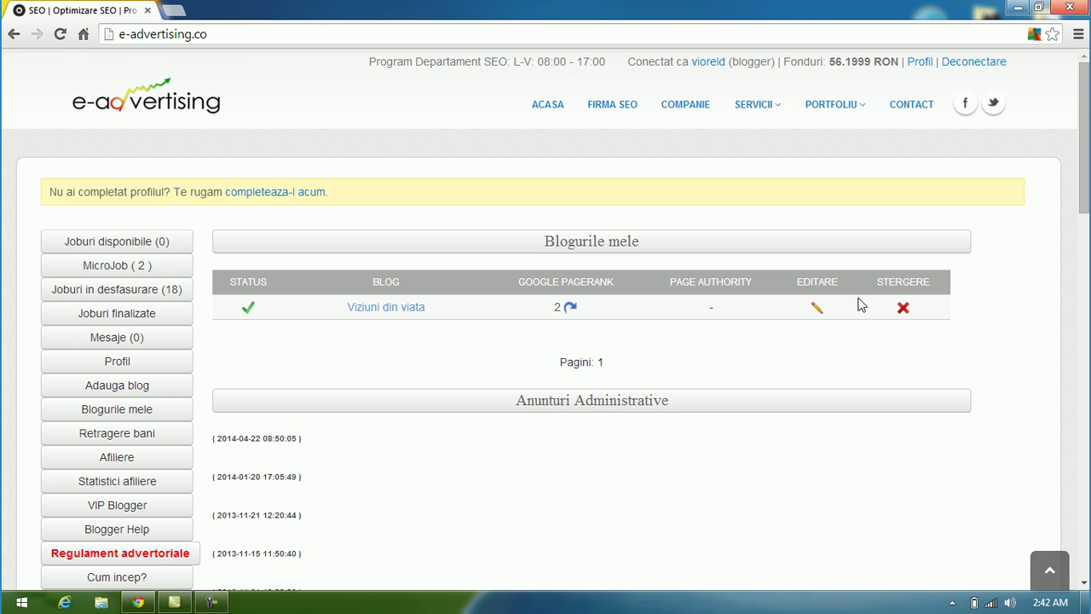